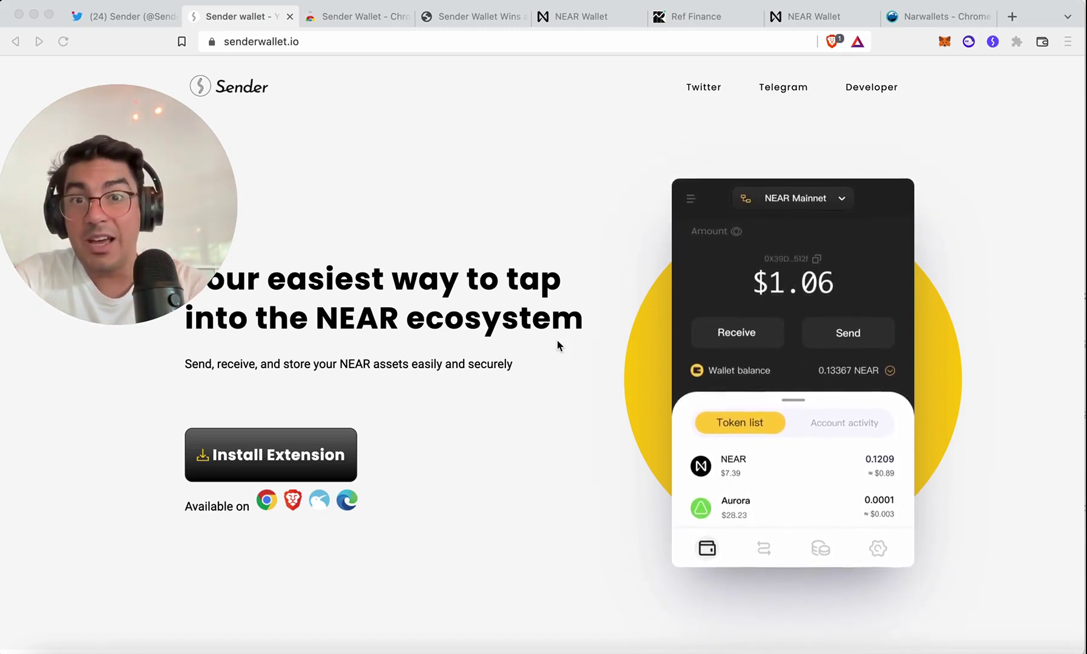
# Step: Switch to the NEAR Wallet staking tab, which shows 2.00285 NEAR available and 0 staked
pyautogui.click(612, 23)
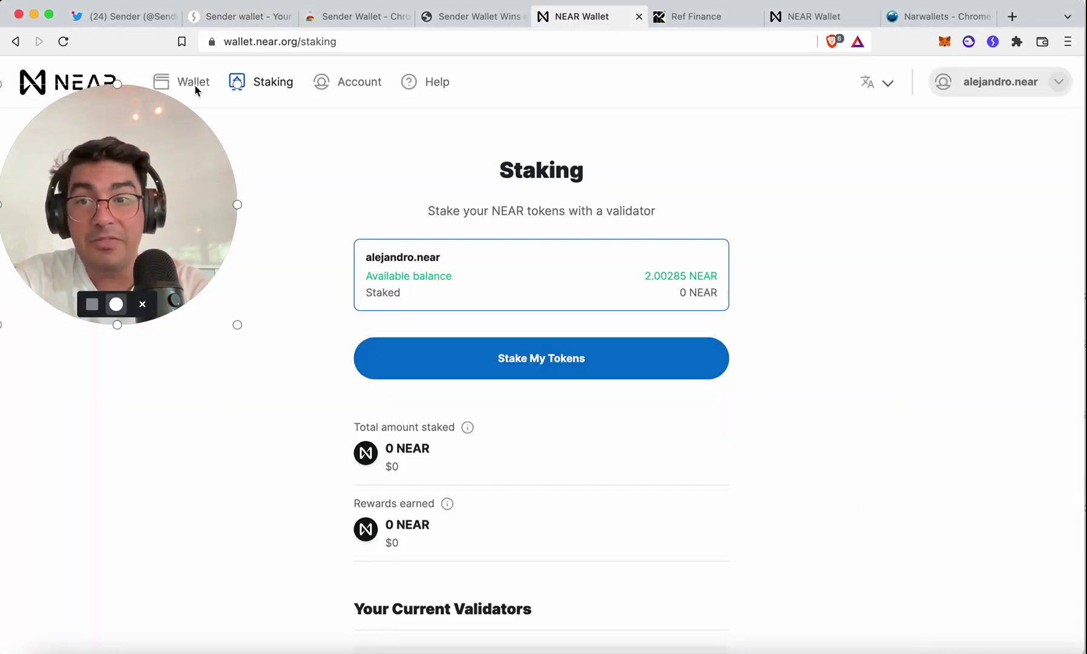
# Step: Browse NEAR Wallet's Collectibles and Staking pages, ending on Balances with $21.29 available
pyautogui.moveTo(167, 145); pyautogui.dragTo(175, 253)
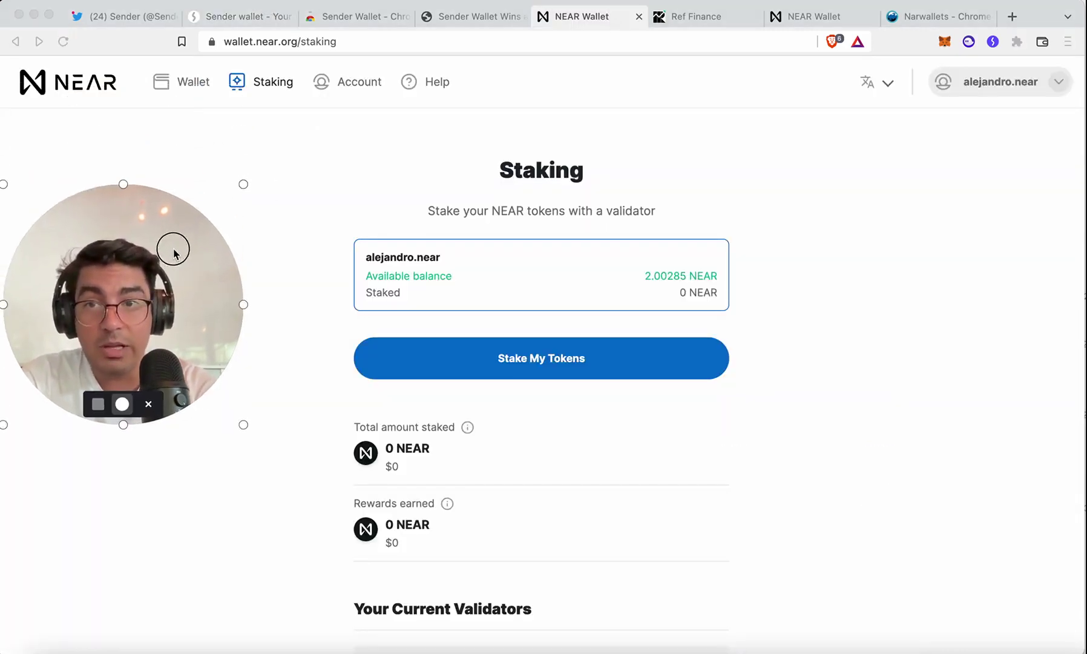
pyautogui.click(192, 81)
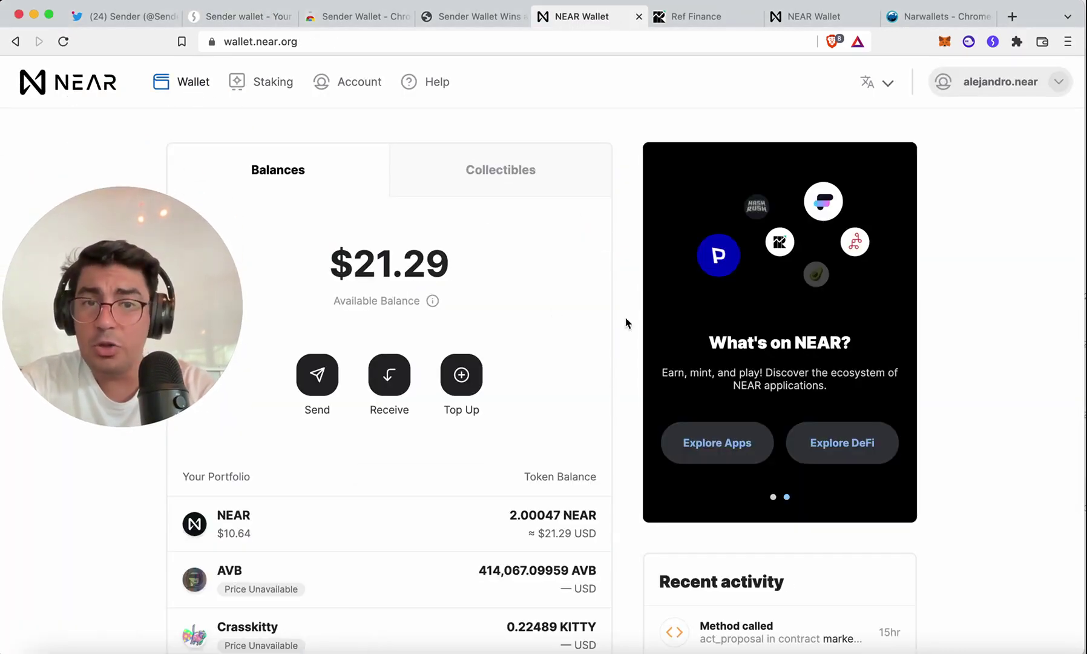
pyautogui.scroll(-3, 614, 279)
pyautogui.scroll(3, 614, 278)
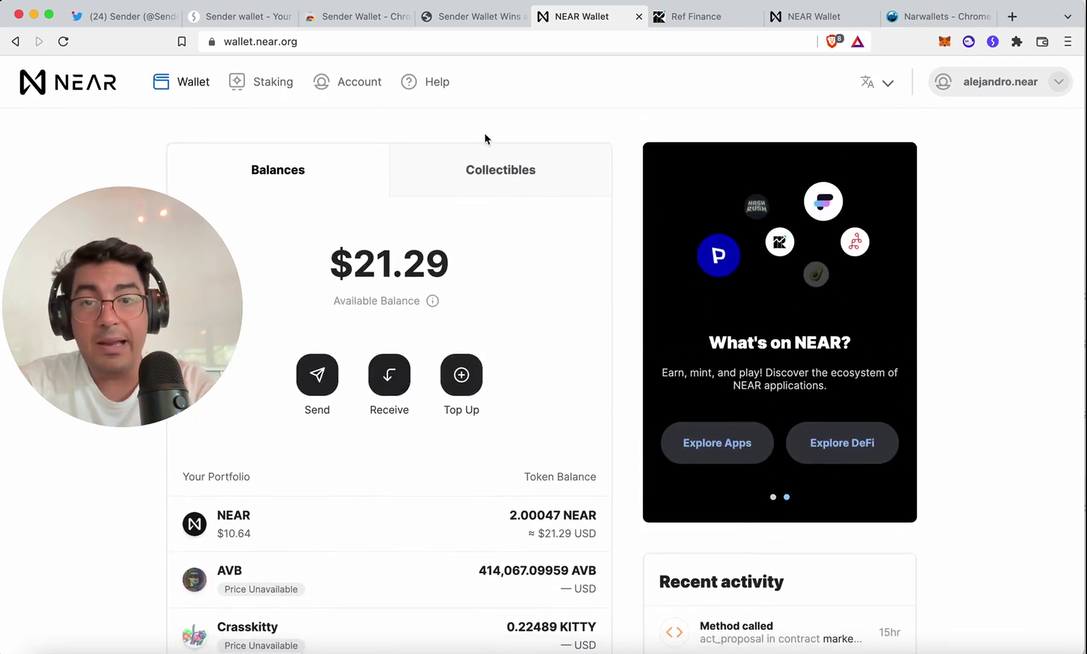
pyautogui.click(492, 170)
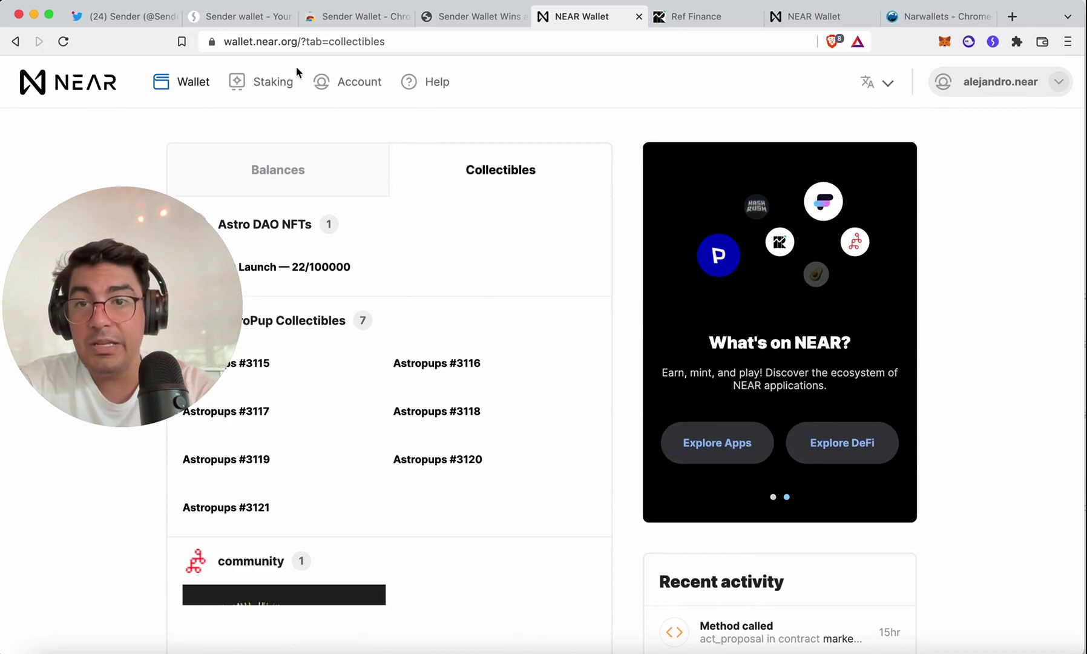
pyautogui.click(278, 81)
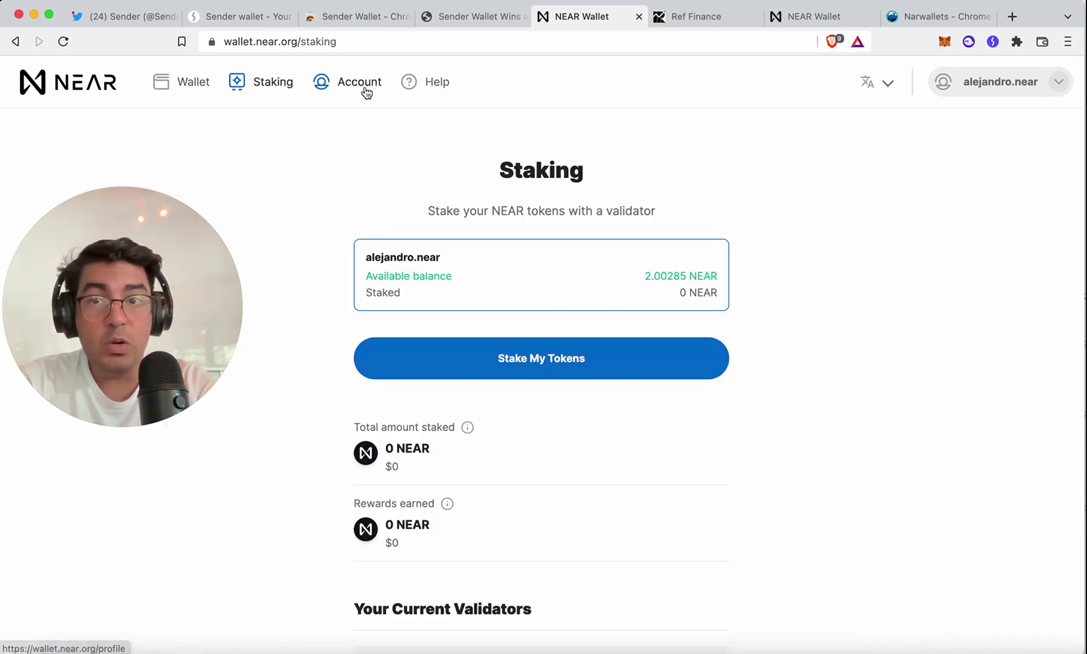
pyautogui.click(191, 87)
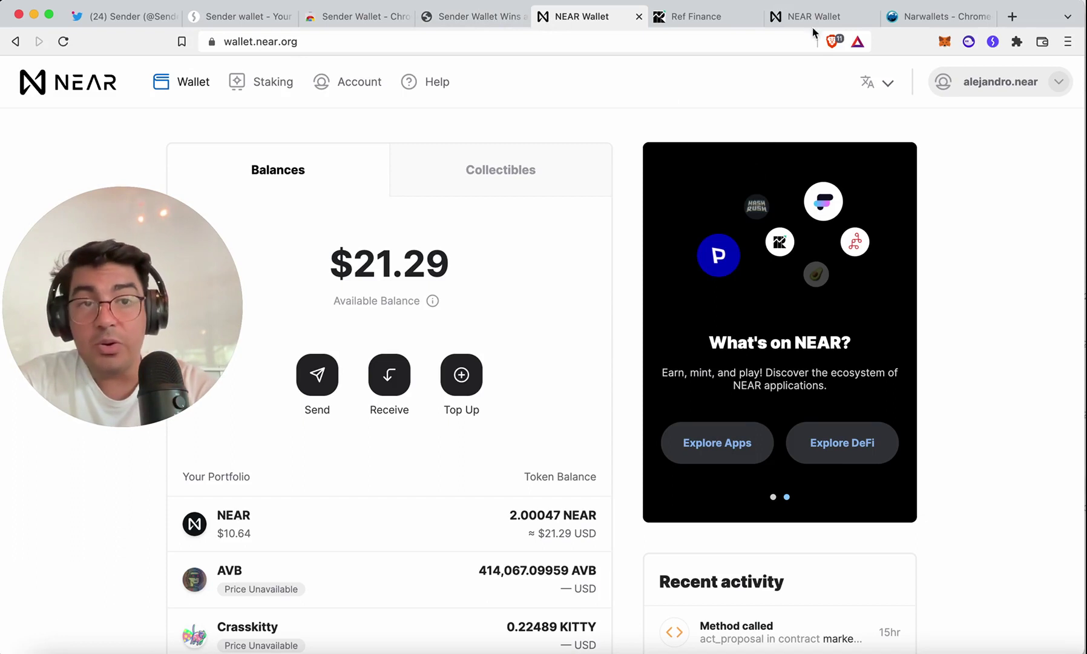
# Step: Open and close the MetaMask and Phantom wallet popups to compare them
pyautogui.click(946, 41)
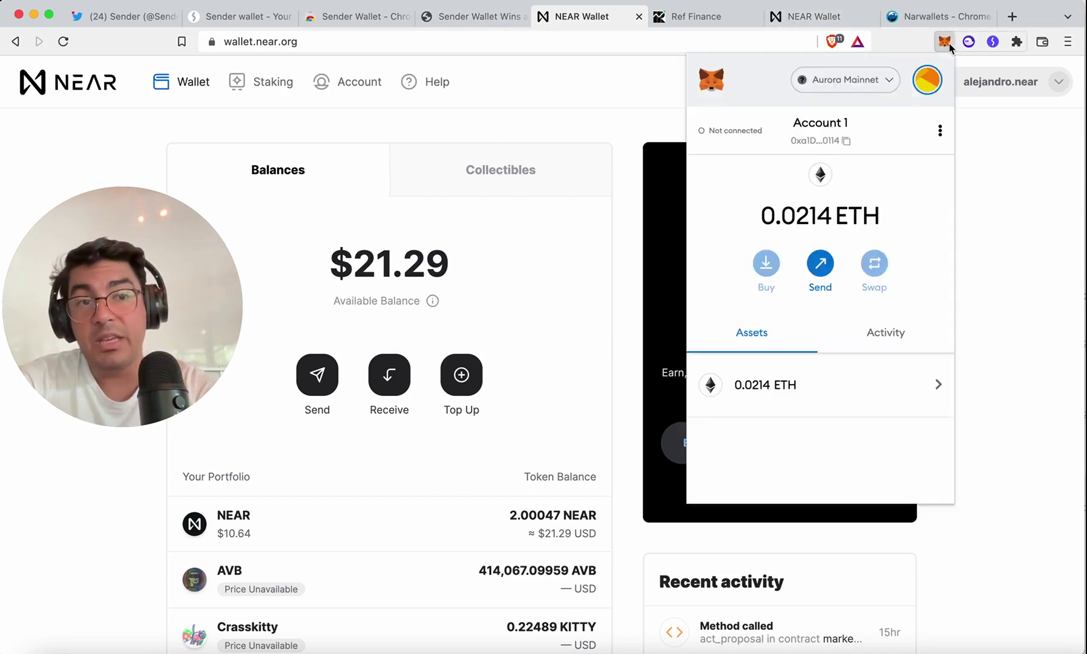
pyautogui.click(969, 41)
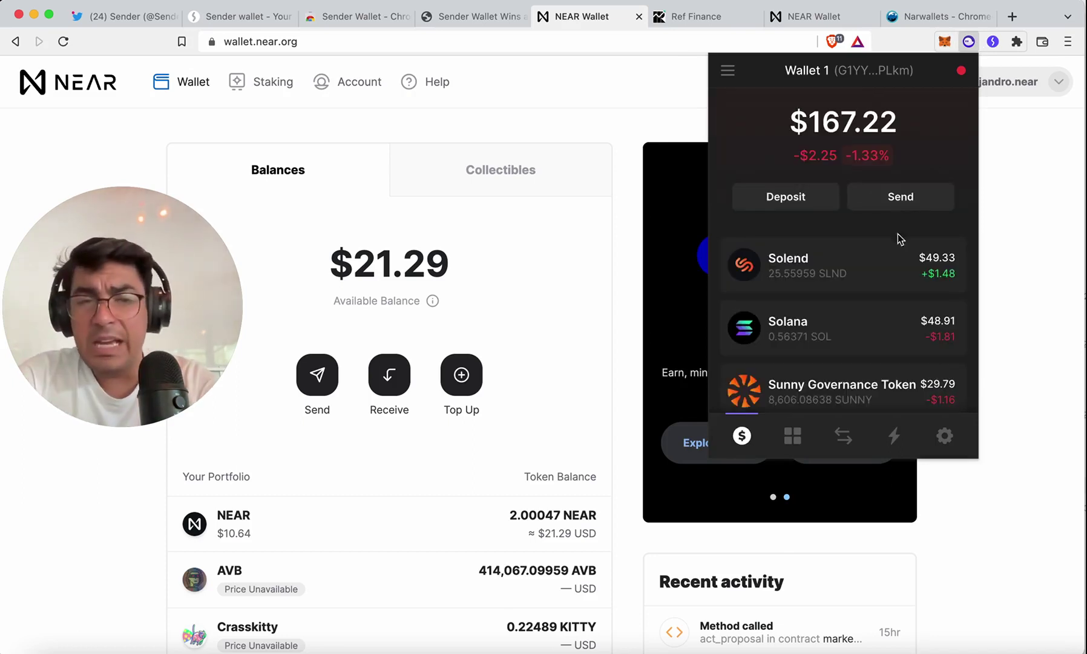
pyautogui.click(972, 44)
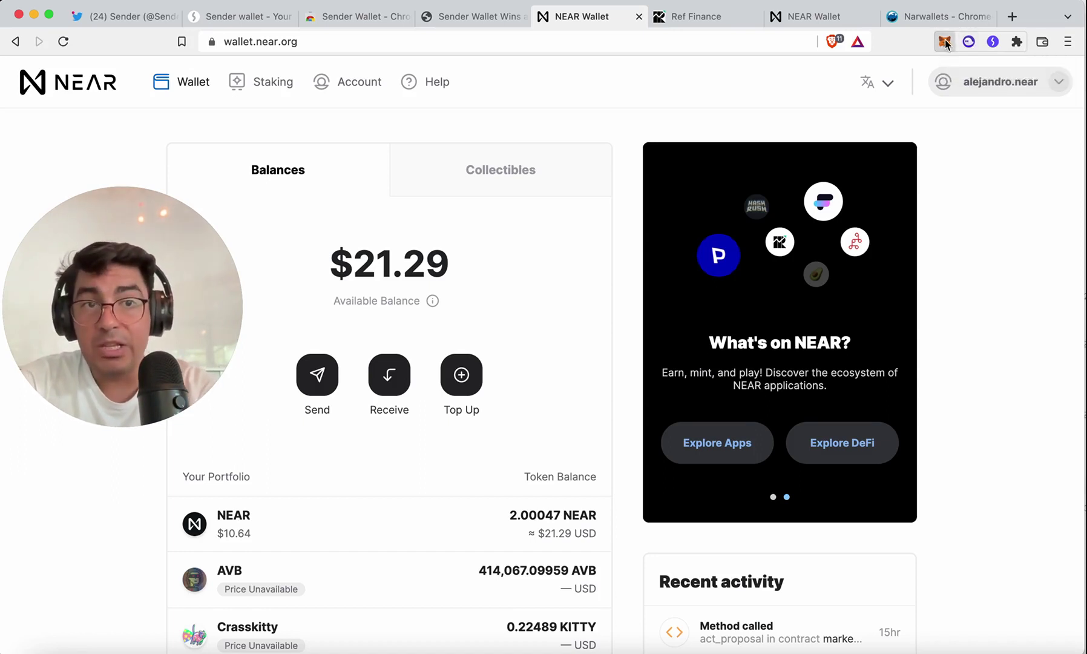
pyautogui.click(970, 42)
pyautogui.click(970, 42)
pyautogui.click(969, 43)
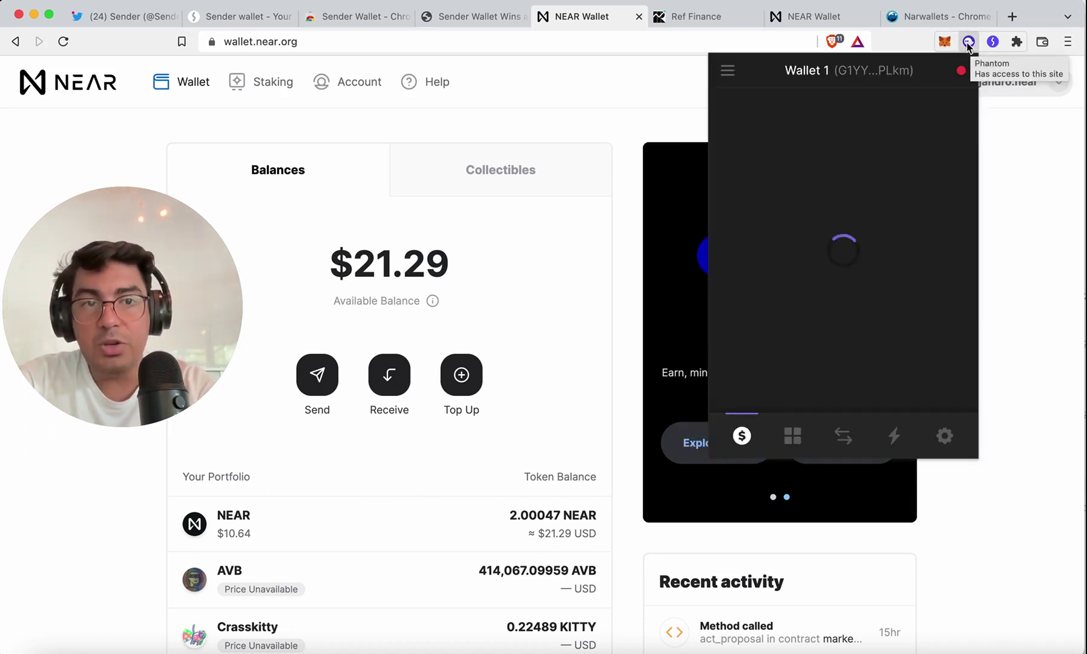
pyautogui.click(969, 42)
# Step: Look at the Sender Wallet popup, then move to the Narwallets website
pyautogui.click(993, 42)
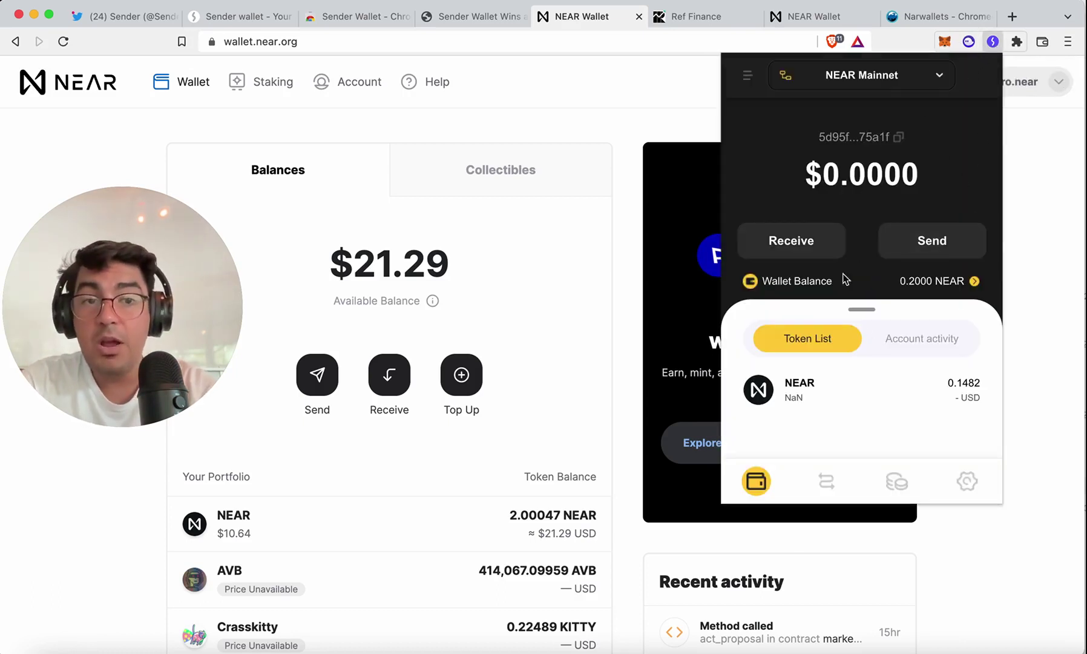
pyautogui.click(994, 42)
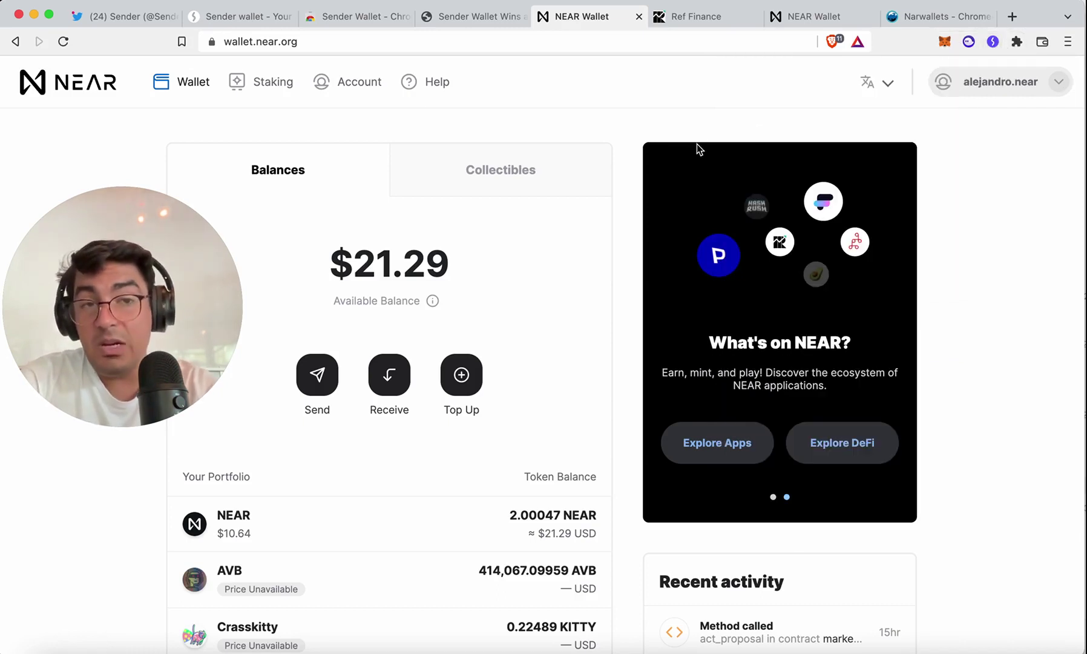
pyautogui.click(939, 16)
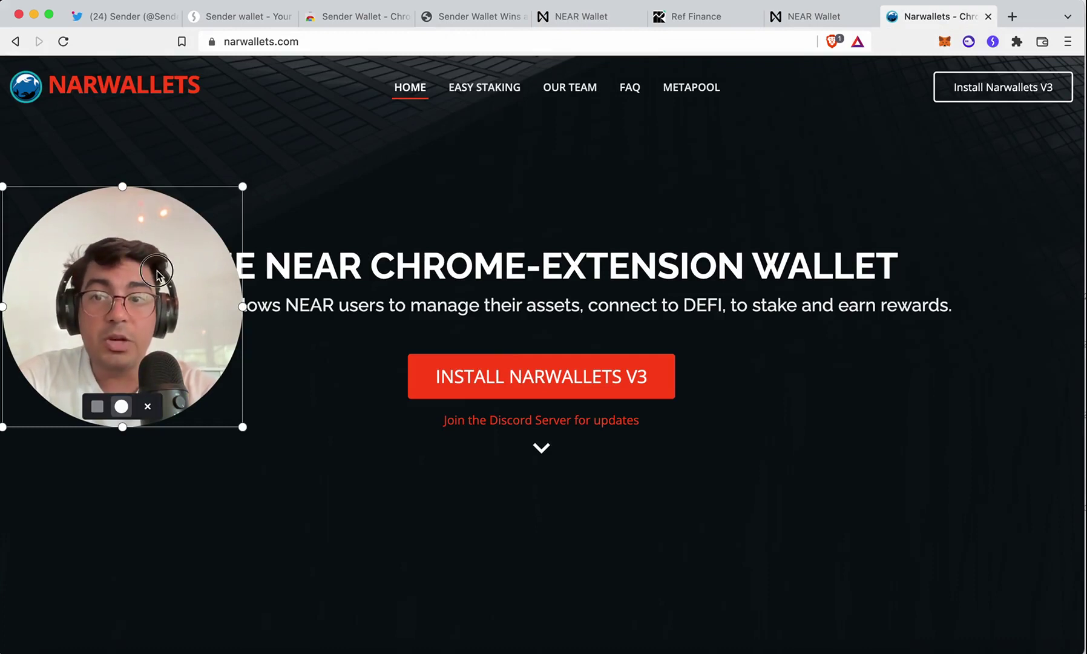
# Step: Switch to Meta Pool's Stake NEAR page, with its NEAR Web Wallet and Narwallets connect options
pyautogui.moveTo(158, 273); pyautogui.dragTo(181, 457)
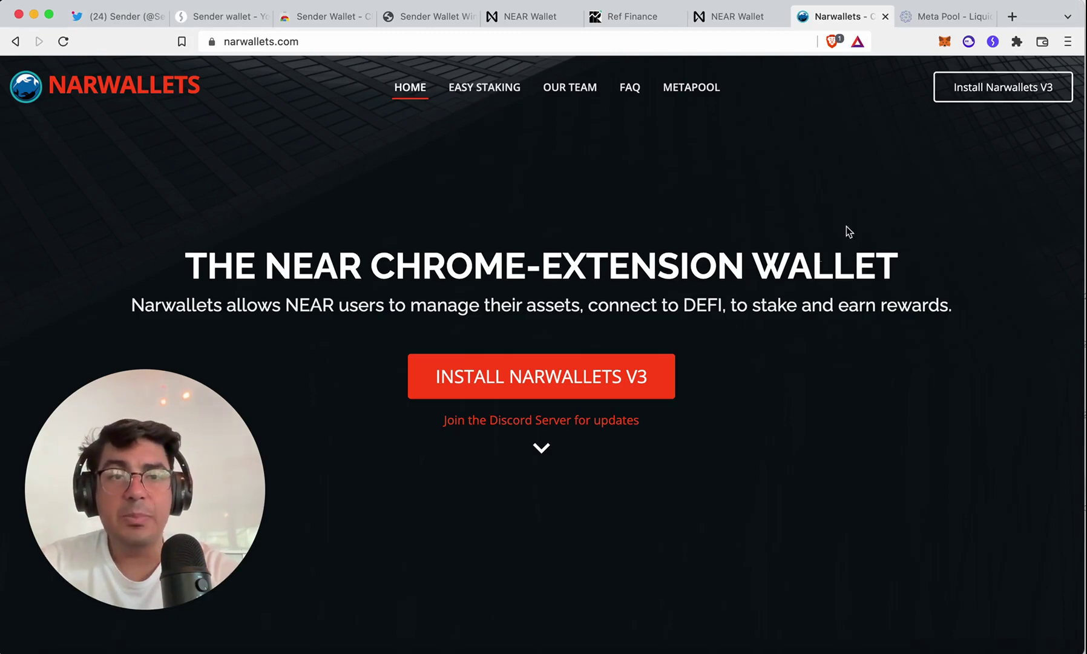
pyautogui.click(950, 23)
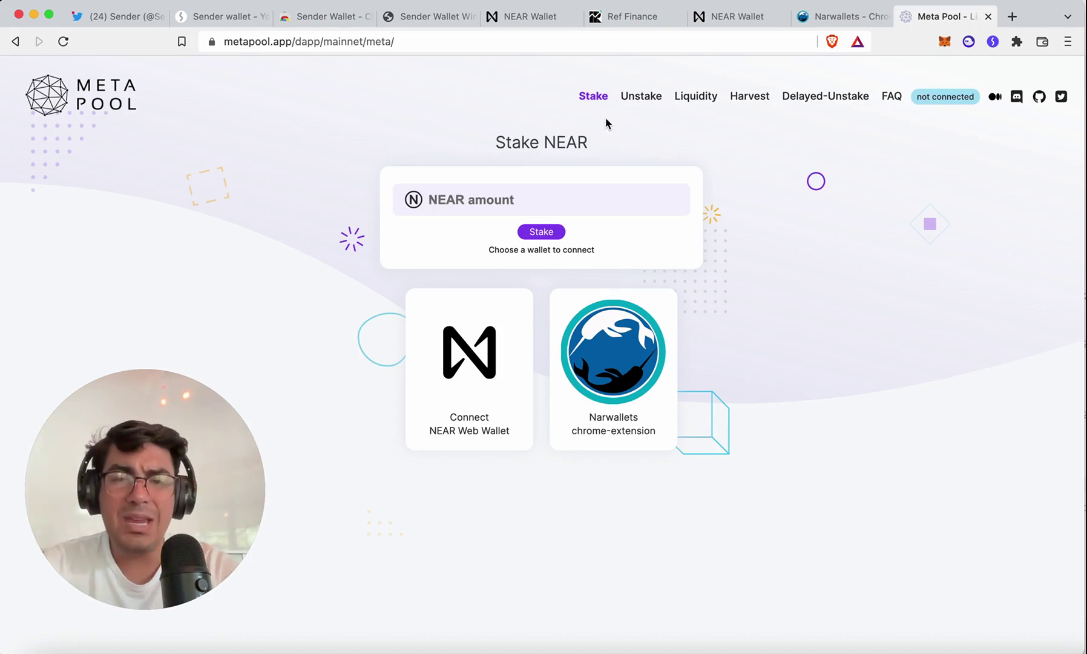
# Step: Return to the Sender site, scroll to Why Sender, and open the extension showing 0.1482 NEAR
pyautogui.click(235, 16)
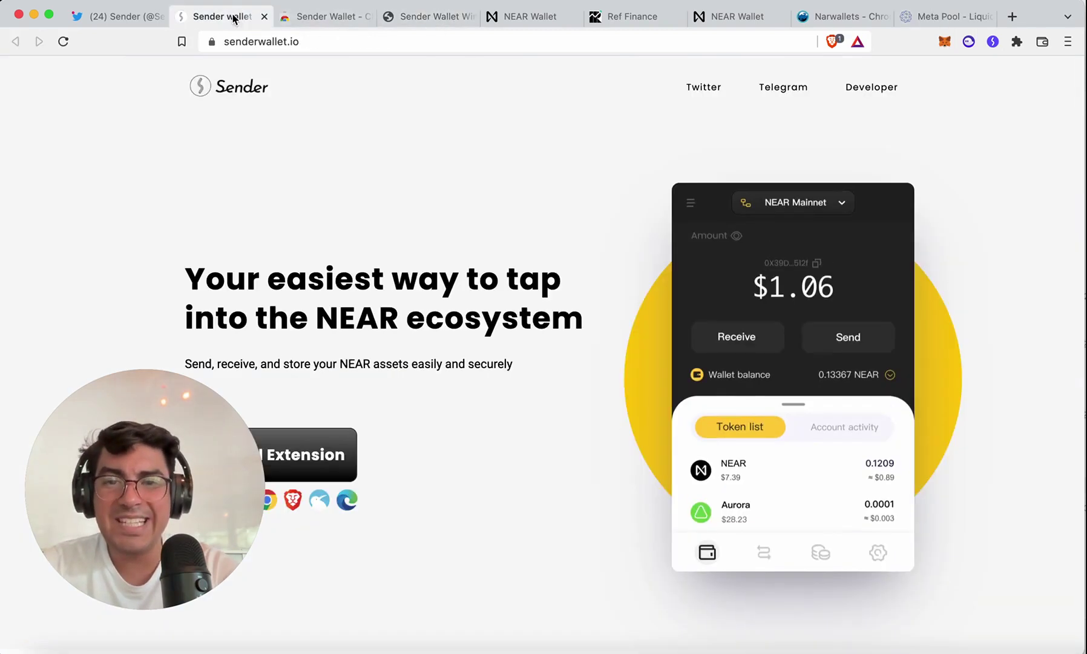
pyautogui.moveTo(223, 464); pyautogui.dragTo(207, 181)
pyautogui.scroll(-10, 592, 442)
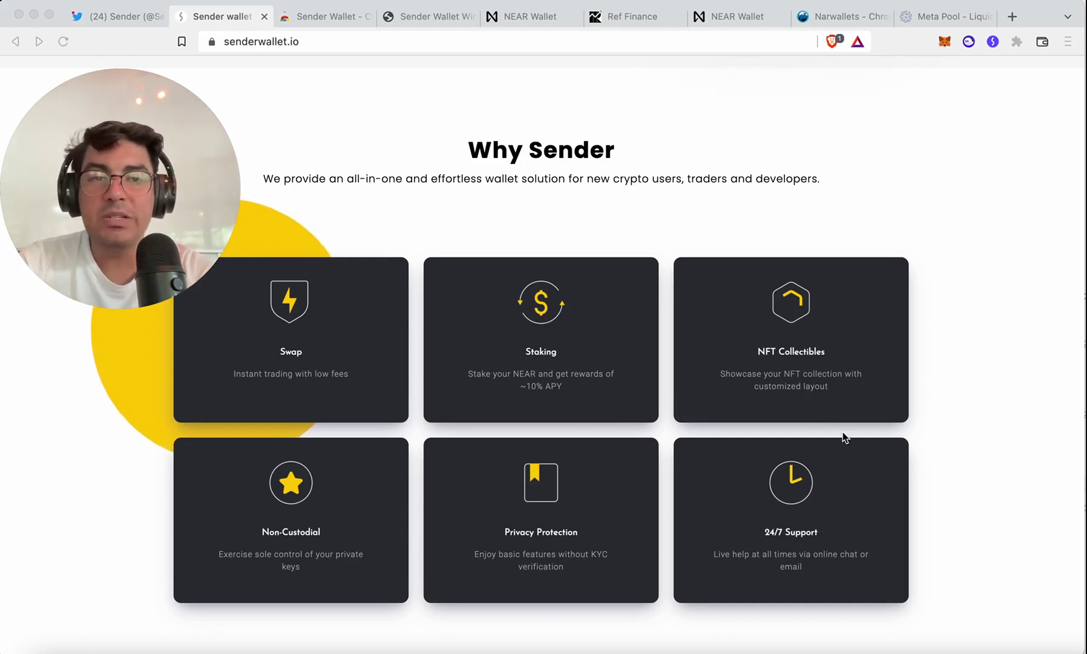
pyautogui.click(994, 42)
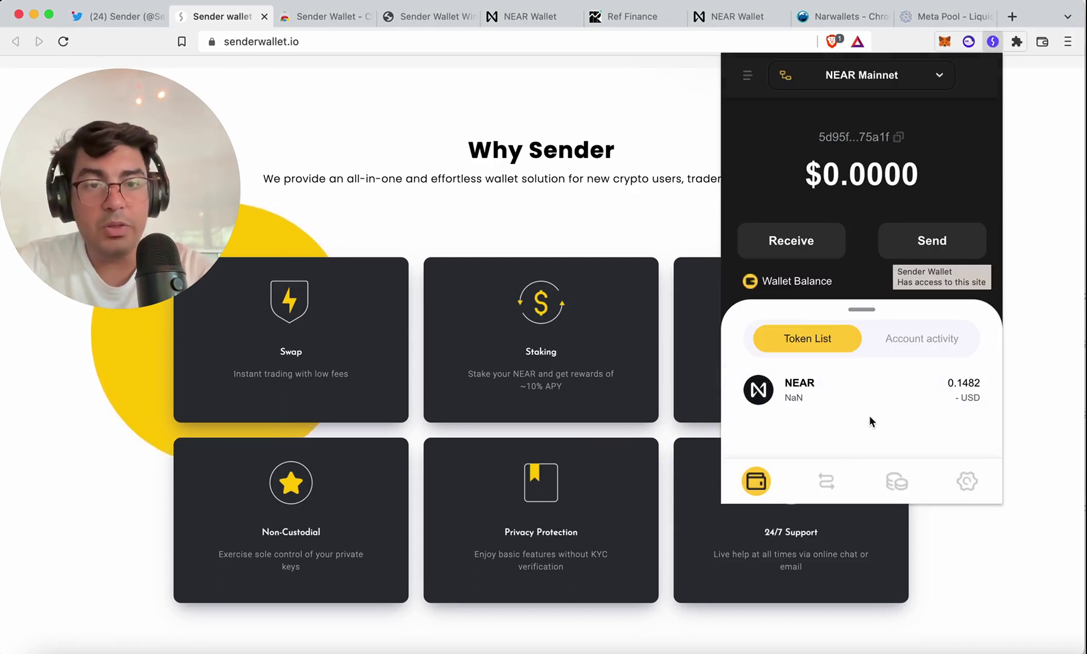
# Step: Check account activity and the token list, then set up a NEAR-to-wNEAR swap
pyautogui.click(935, 343)
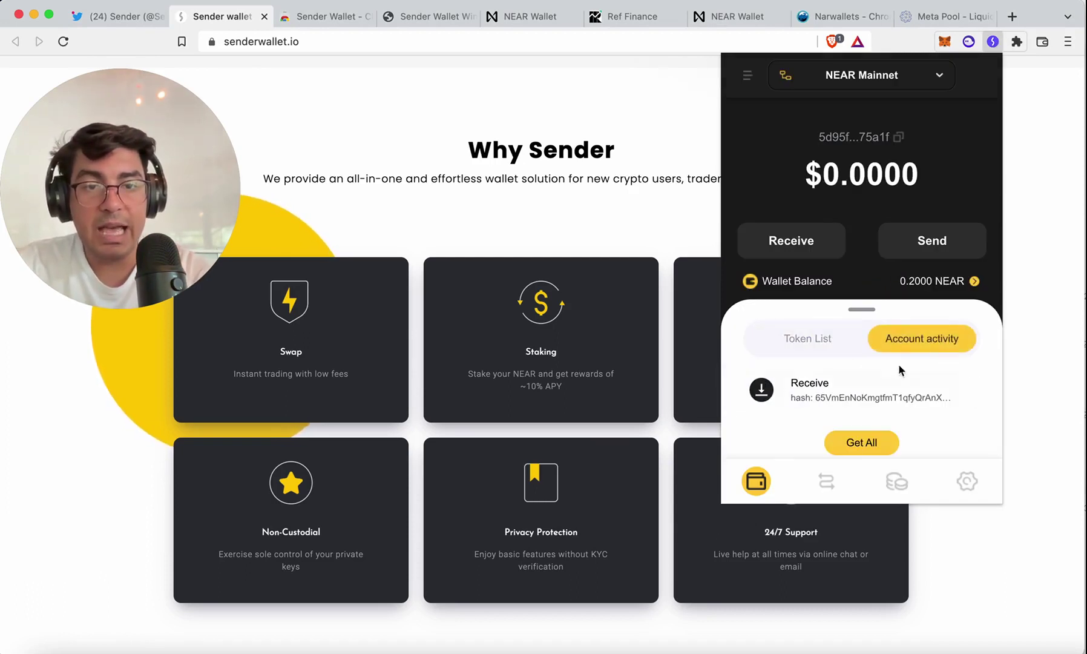
pyautogui.click(824, 344)
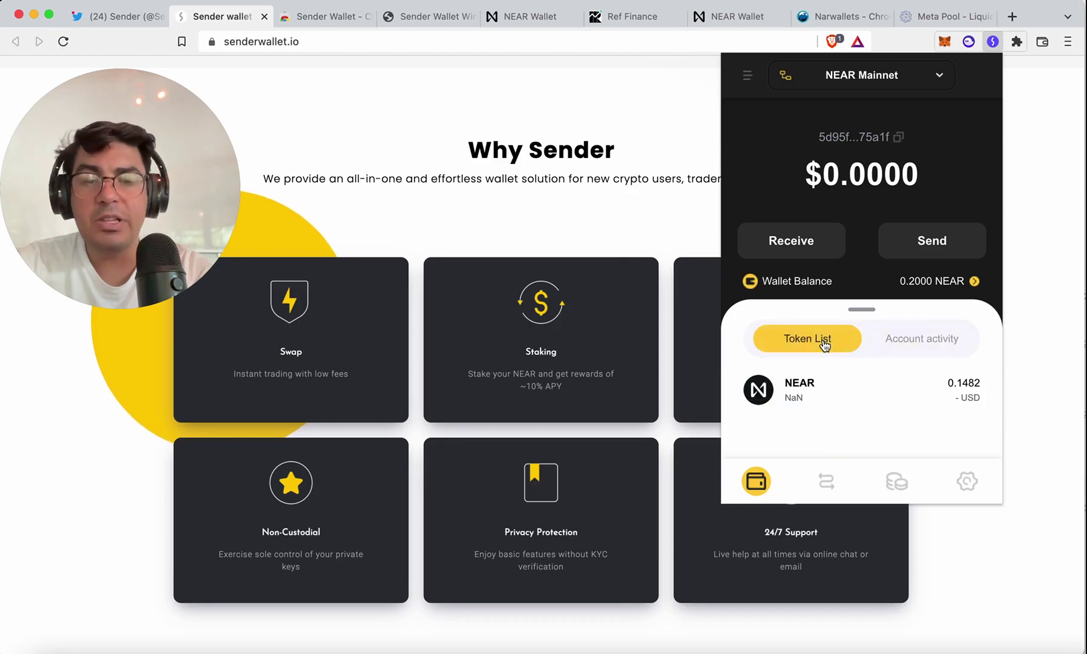
pyautogui.click(829, 488)
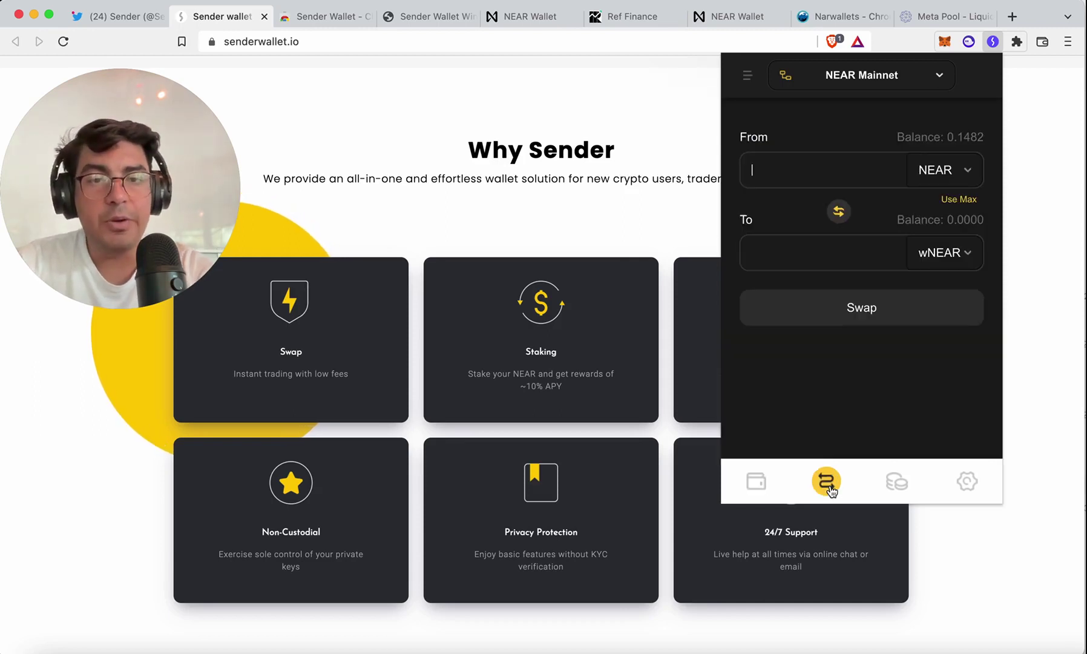
pyautogui.click(919, 180)
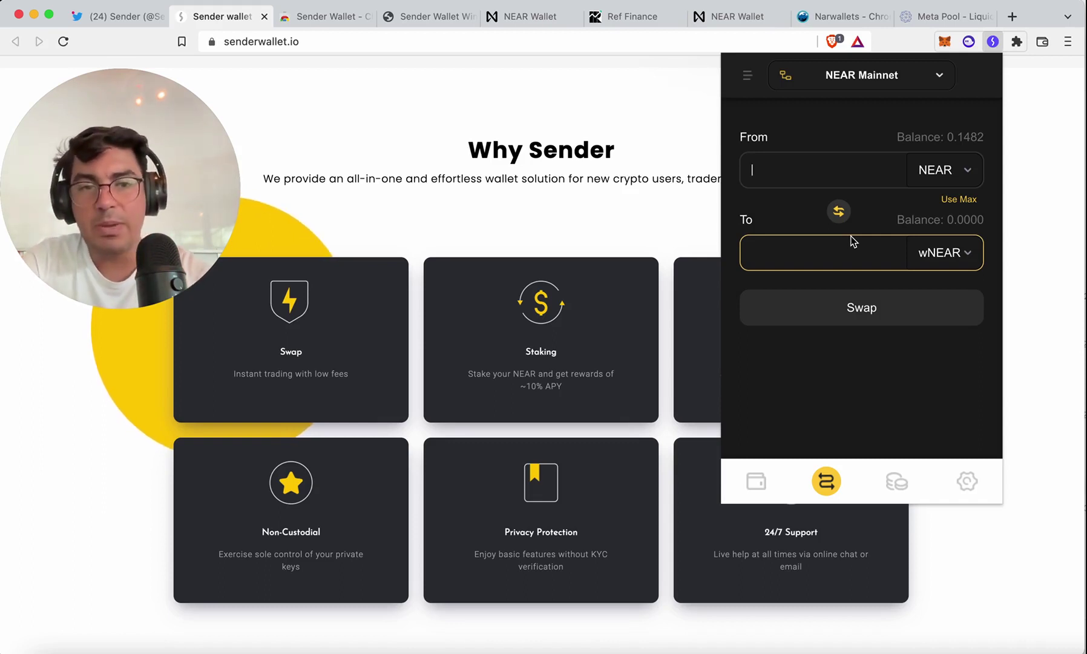
pyautogui.click(875, 162)
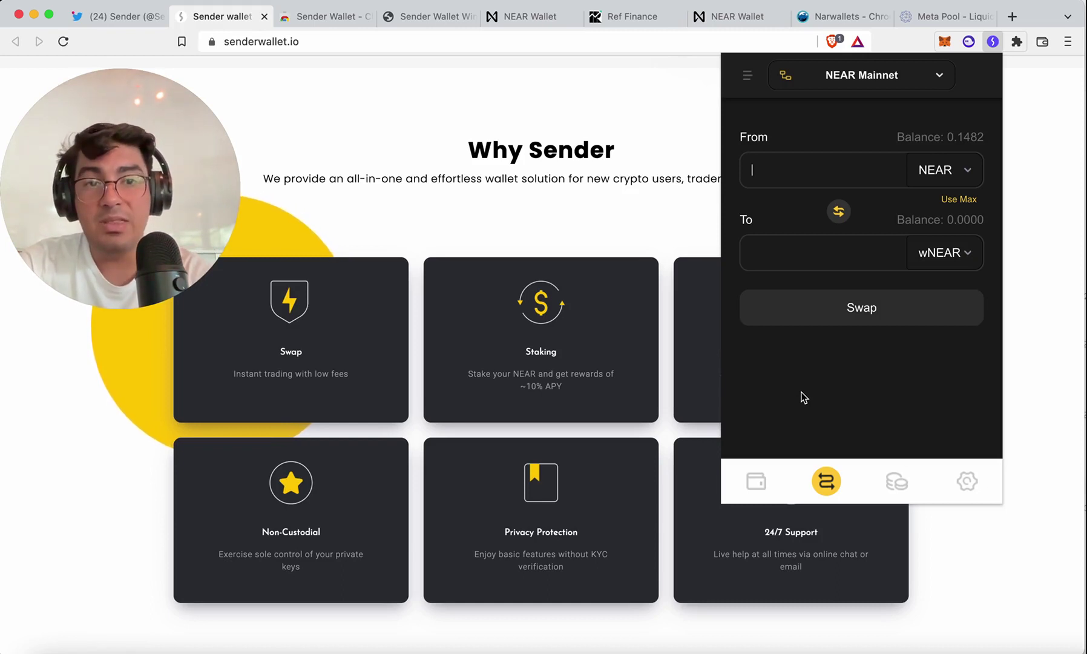
# Step: Browse the wallet's staking section, then view the Mainnet and Testnet options under Network settings
pyautogui.click(903, 483)
pyautogui.scroll(-2, 884, 319)
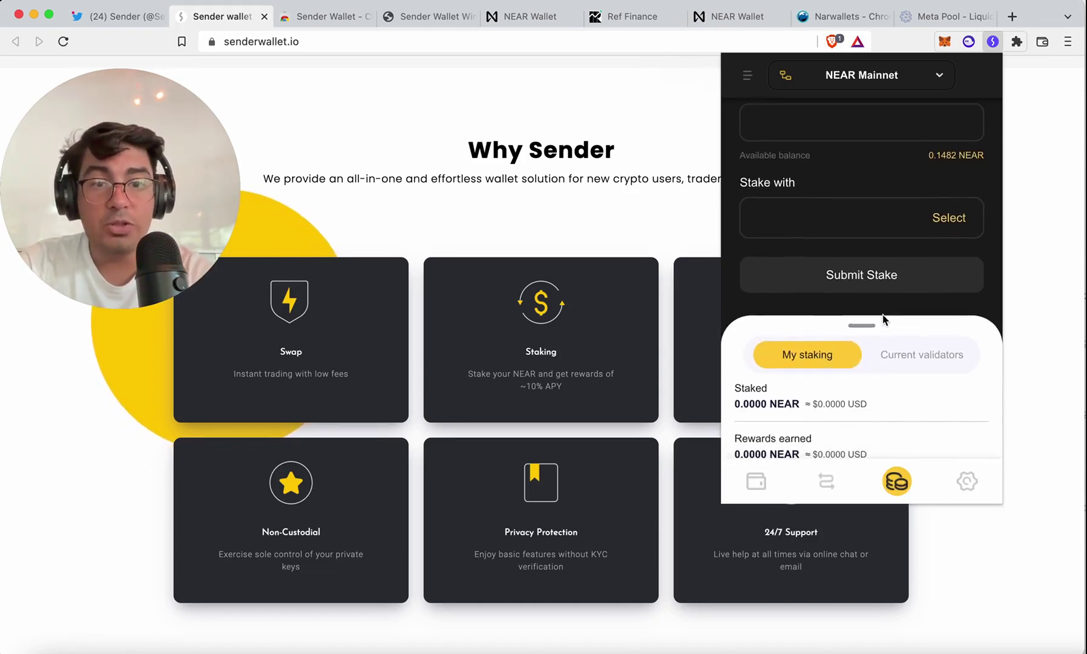
pyautogui.scroll(-3, 884, 320)
pyautogui.scroll(3, 881, 312)
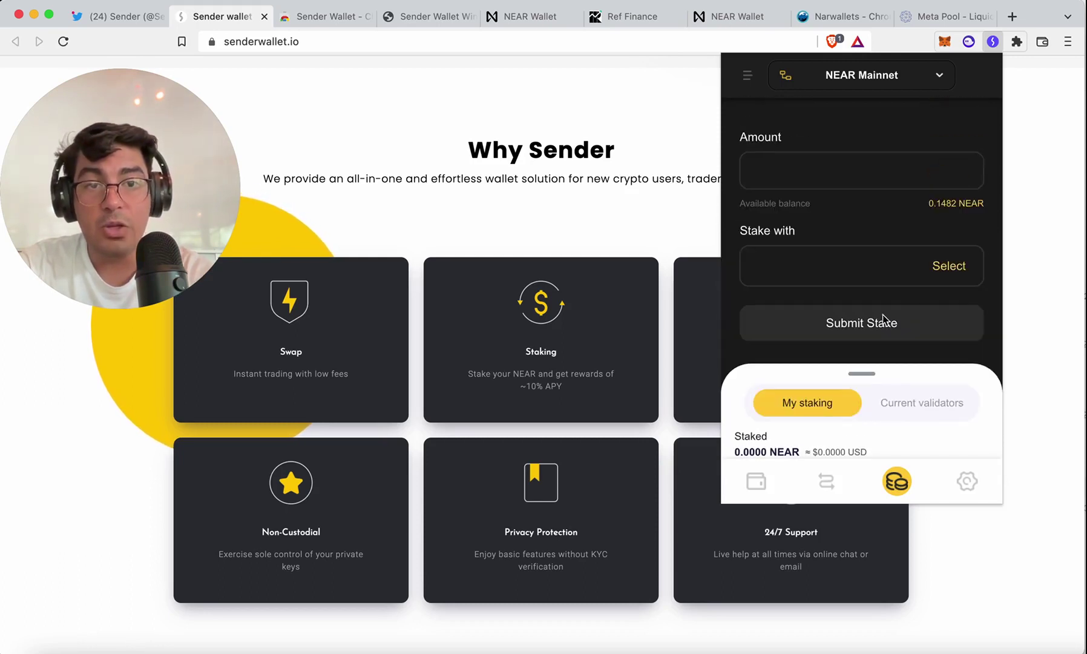
pyautogui.click(969, 483)
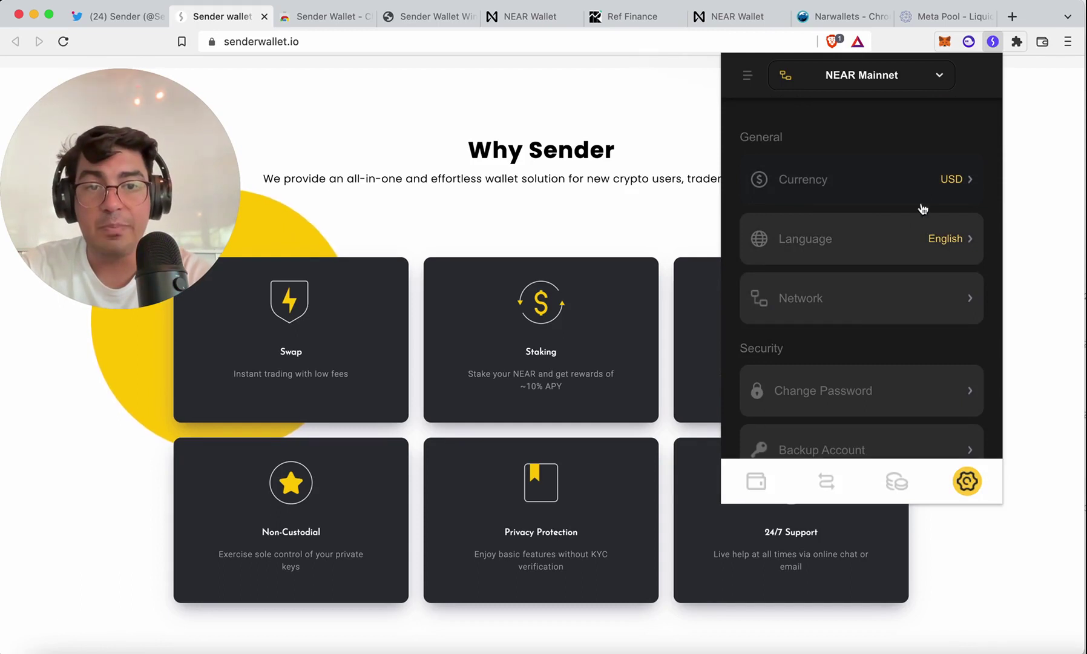
pyautogui.scroll(-1, 912, 348)
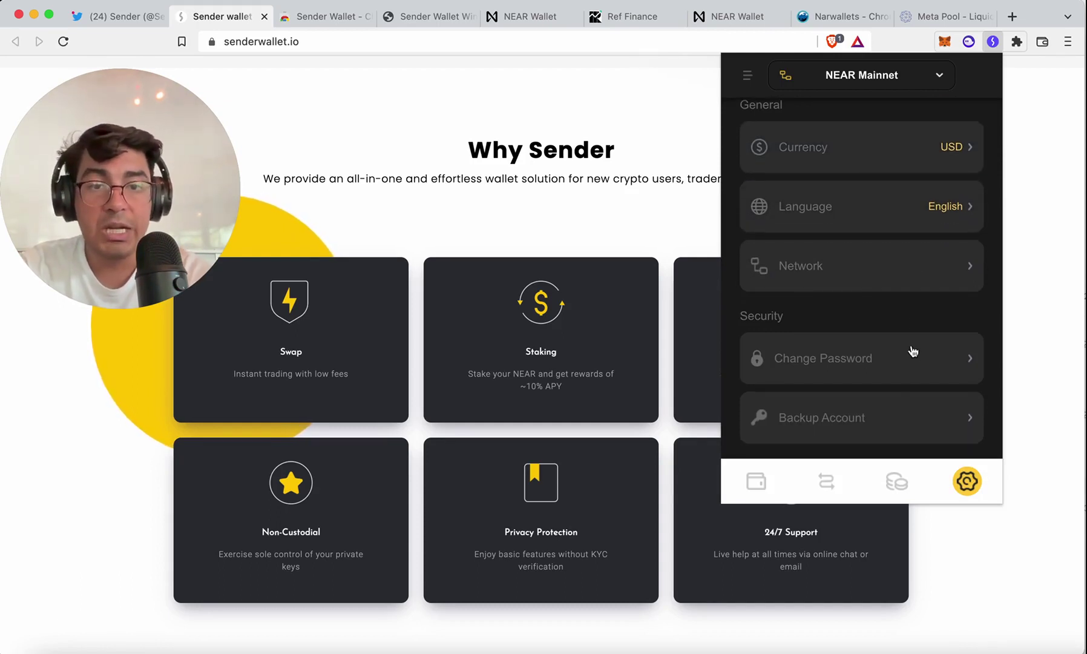
pyautogui.click(914, 271)
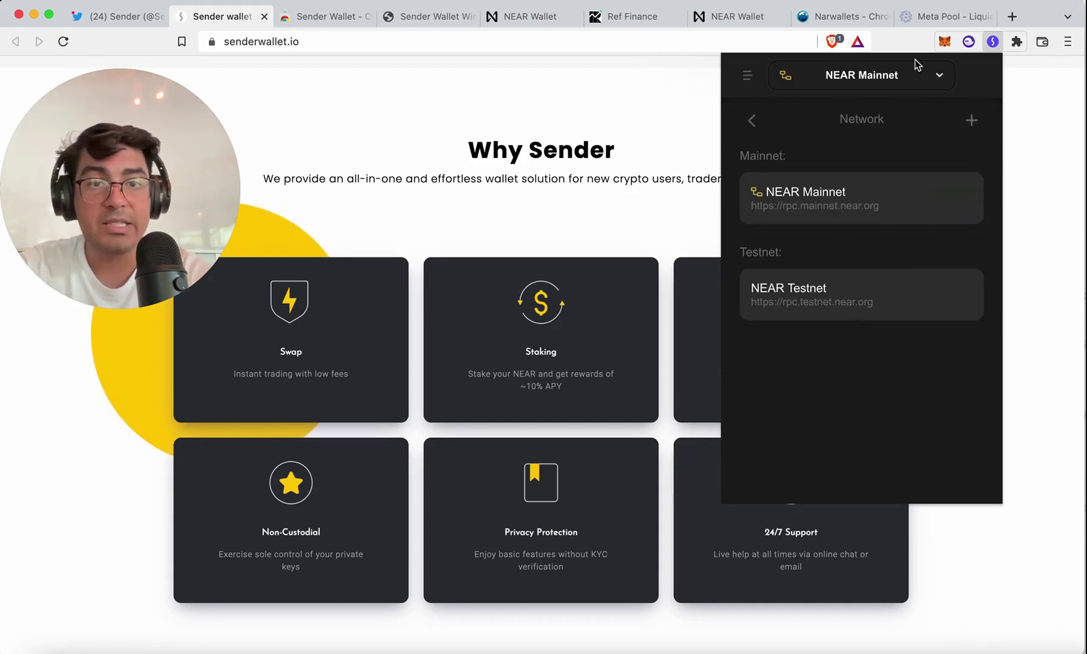
pyautogui.click(755, 119)
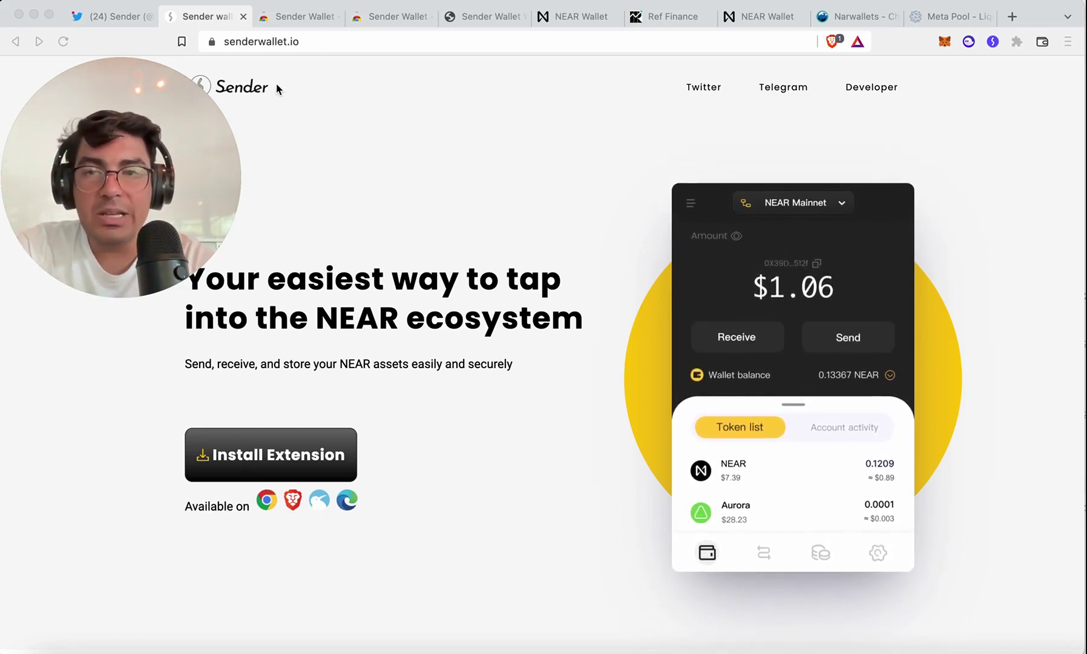
# Step: Show the Sender Wallet store listing (version 0.1.9), close the duplicate Related tab, and list the extensions
pyautogui.click(310, 24)
pyautogui.click(376, 21)
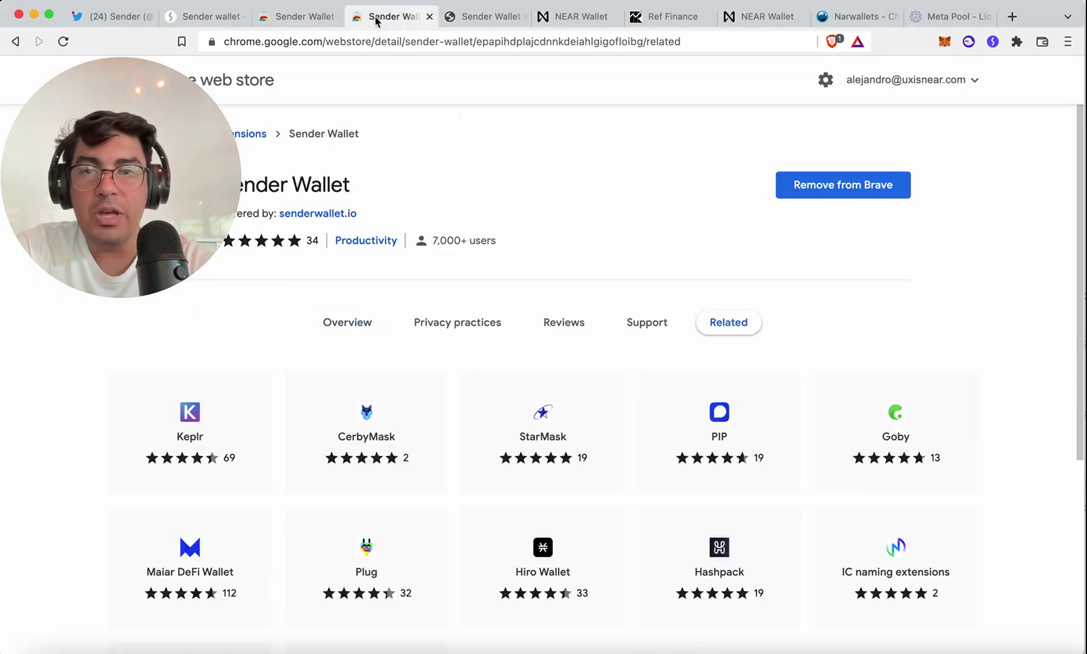
pyautogui.click(429, 16)
pyautogui.moveTo(154, 155); pyautogui.dragTo(175, 478)
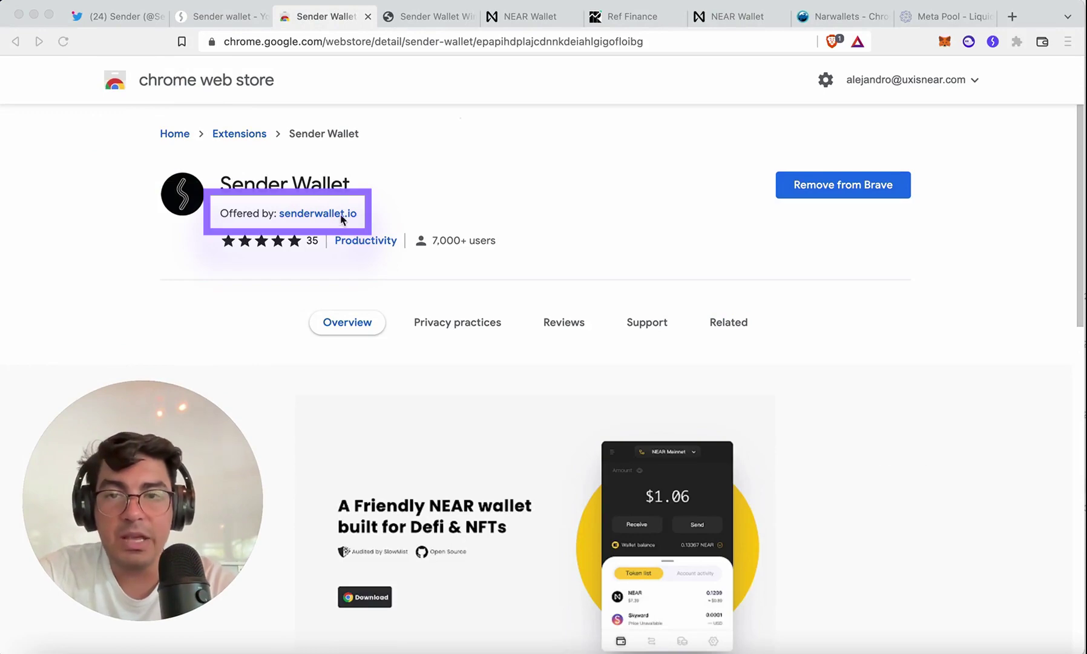
pyautogui.scroll(-10, 694, 362)
pyautogui.scroll(4, 672, 384)
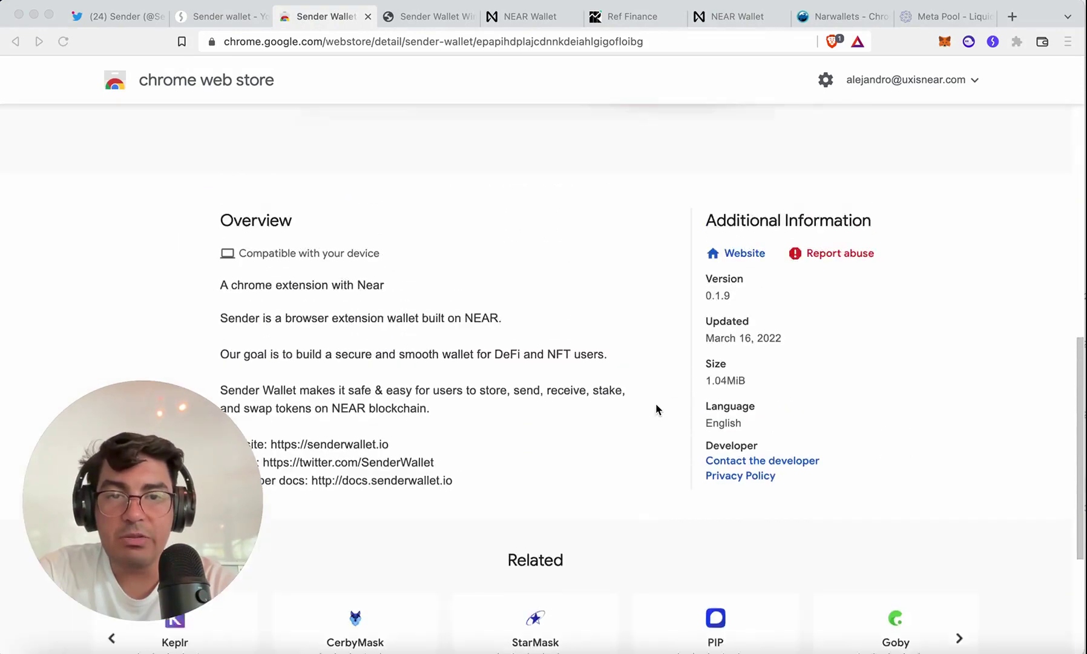
pyautogui.scroll(6, 657, 410)
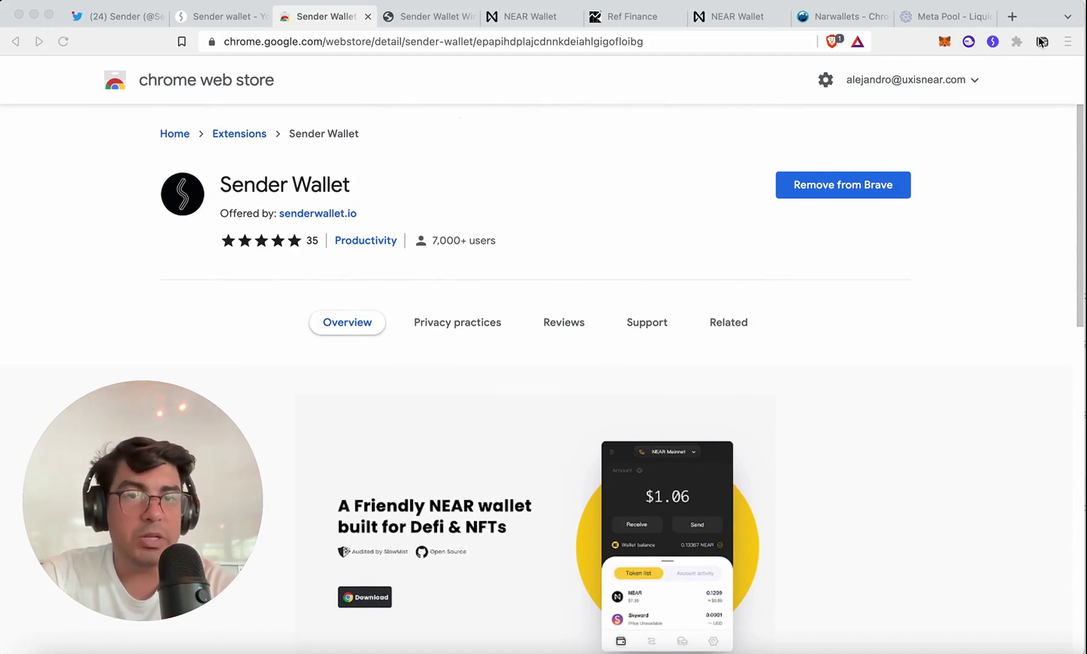
pyautogui.click(1017, 42)
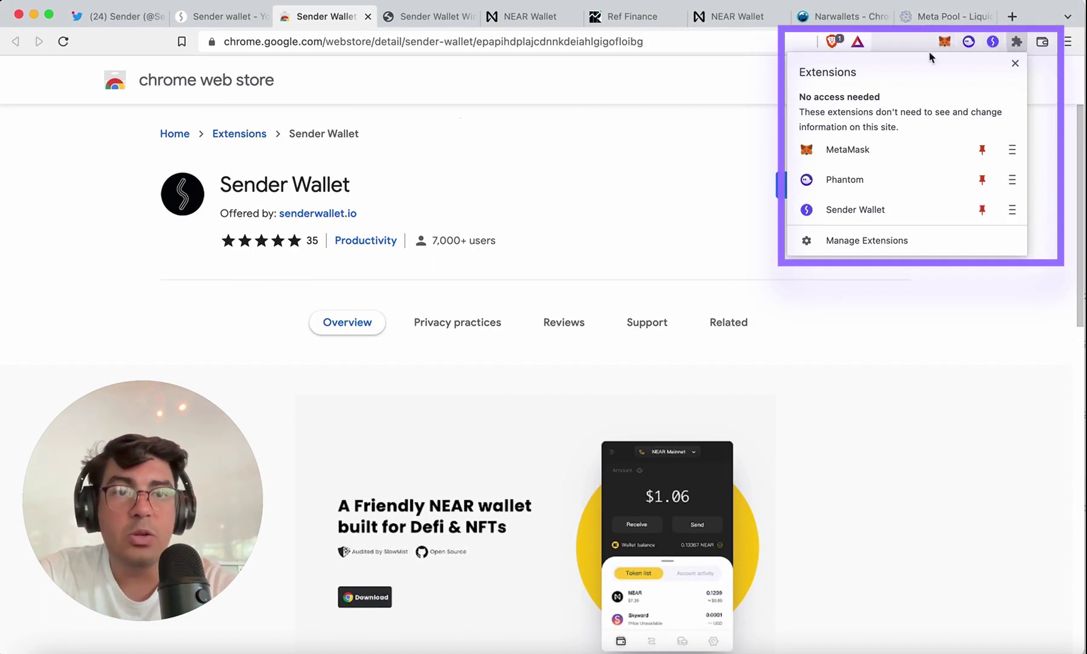
# Step: Unpin and re-pin Sender Wallet, then open it to show its 0.2000 NEAR balance
pyautogui.click(982, 210)
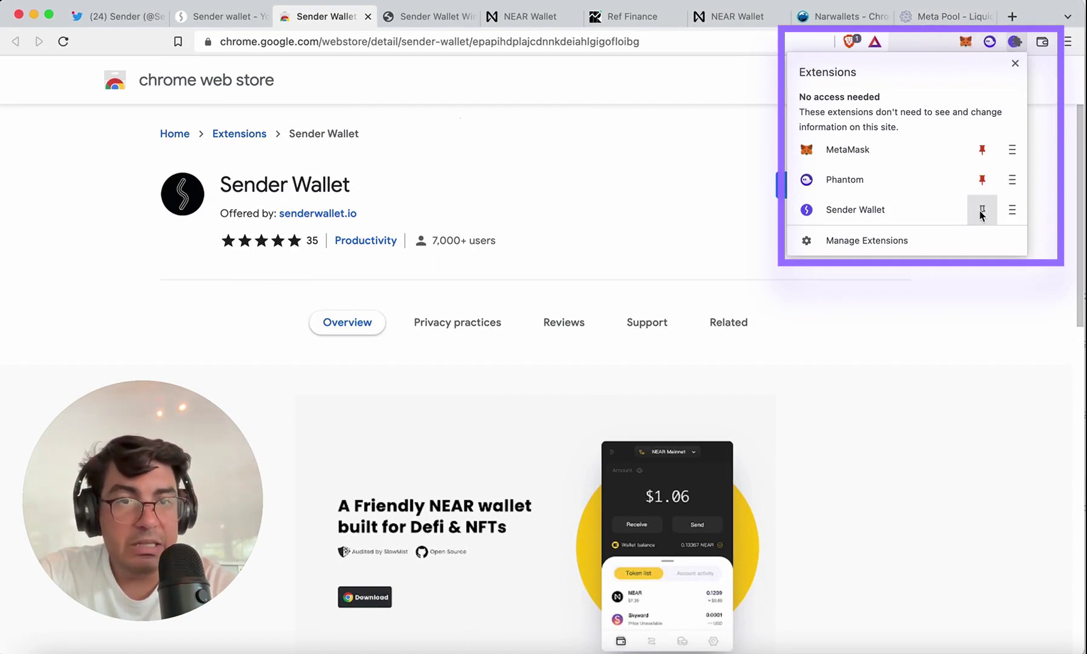
pyautogui.click(982, 211)
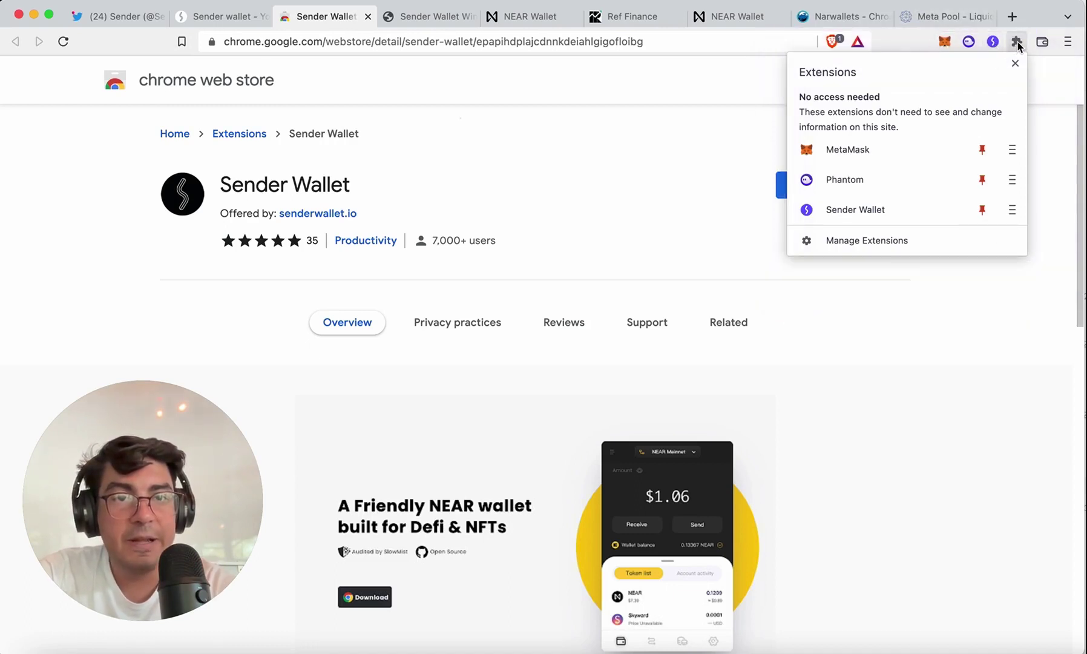
pyautogui.click(876, 210)
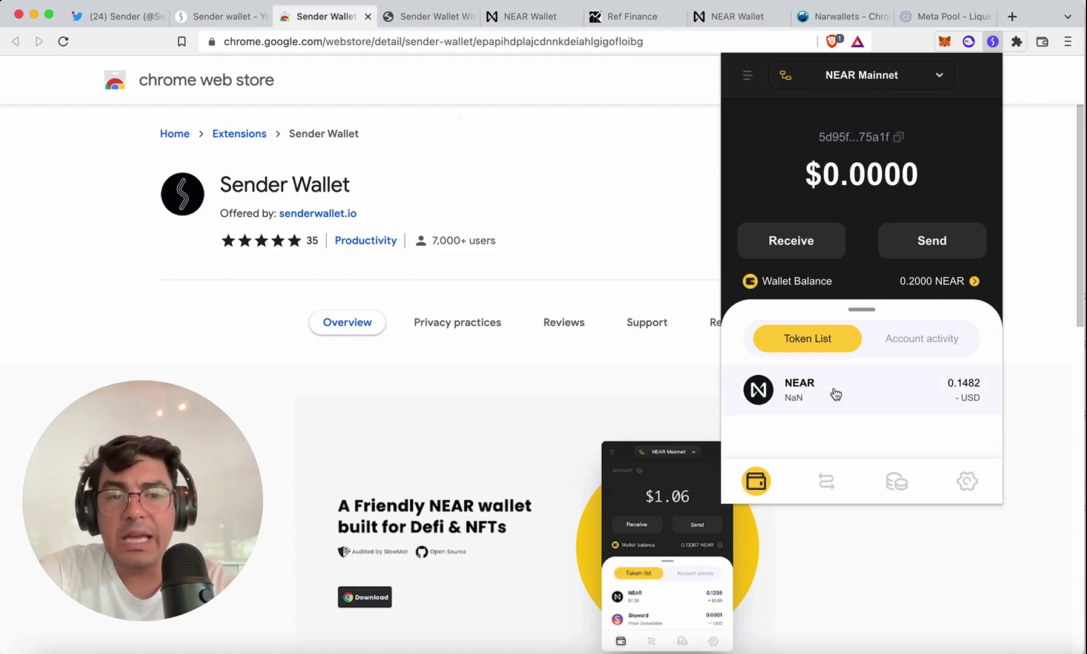
# Step: Try importing an account by recovery phrase, then create a new account and dismiss its not-initialized notice
pyautogui.click(750, 75)
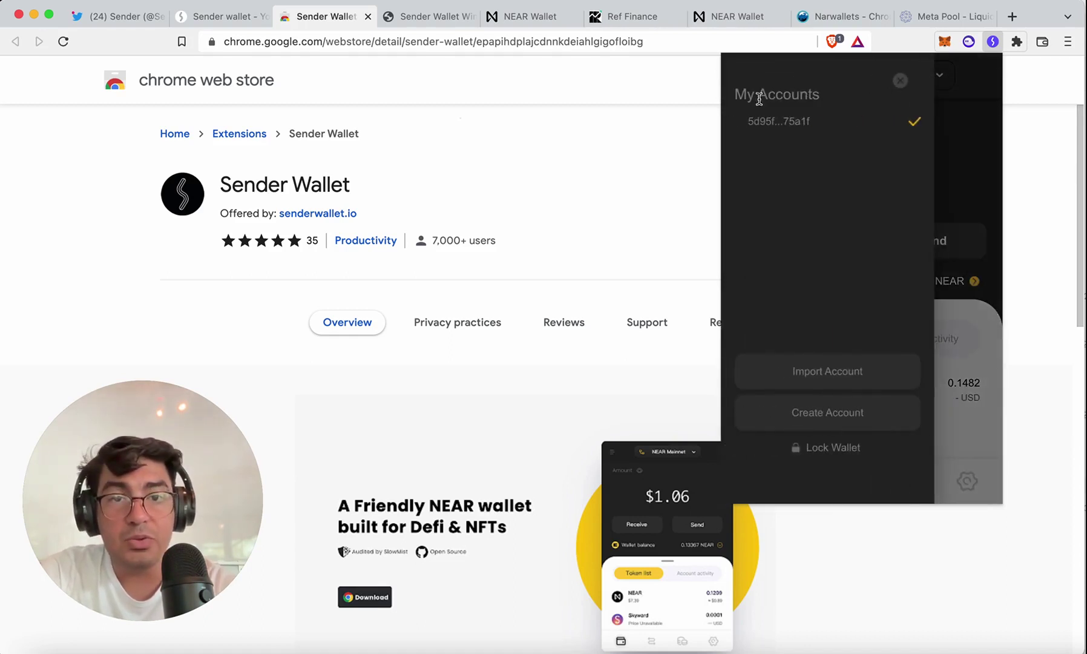
pyautogui.click(840, 373)
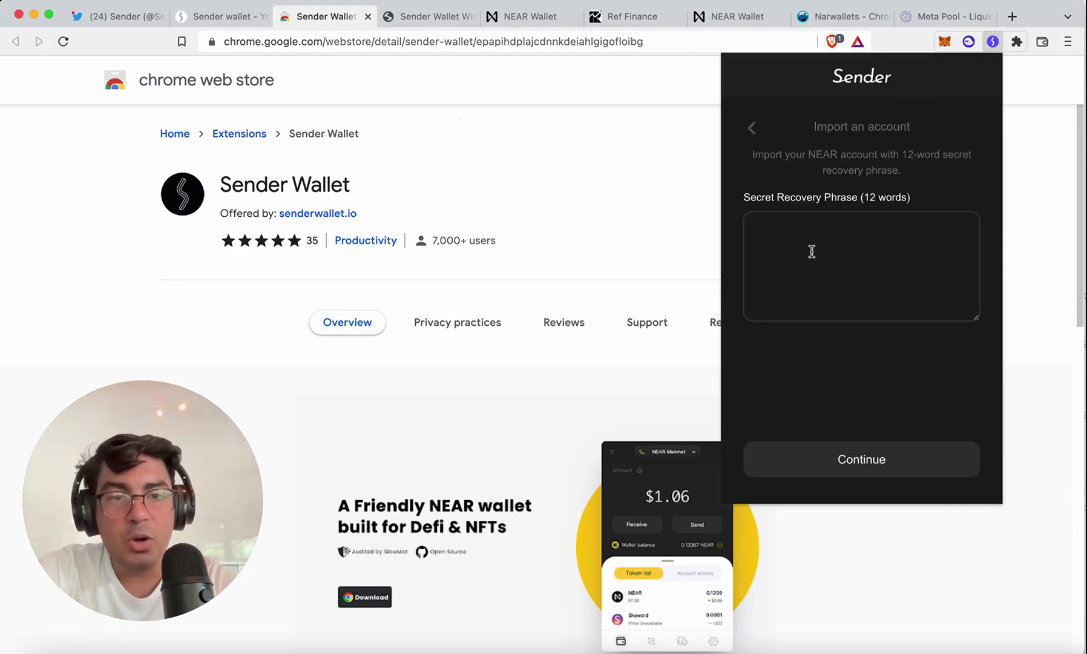
pyautogui.click(785, 230)
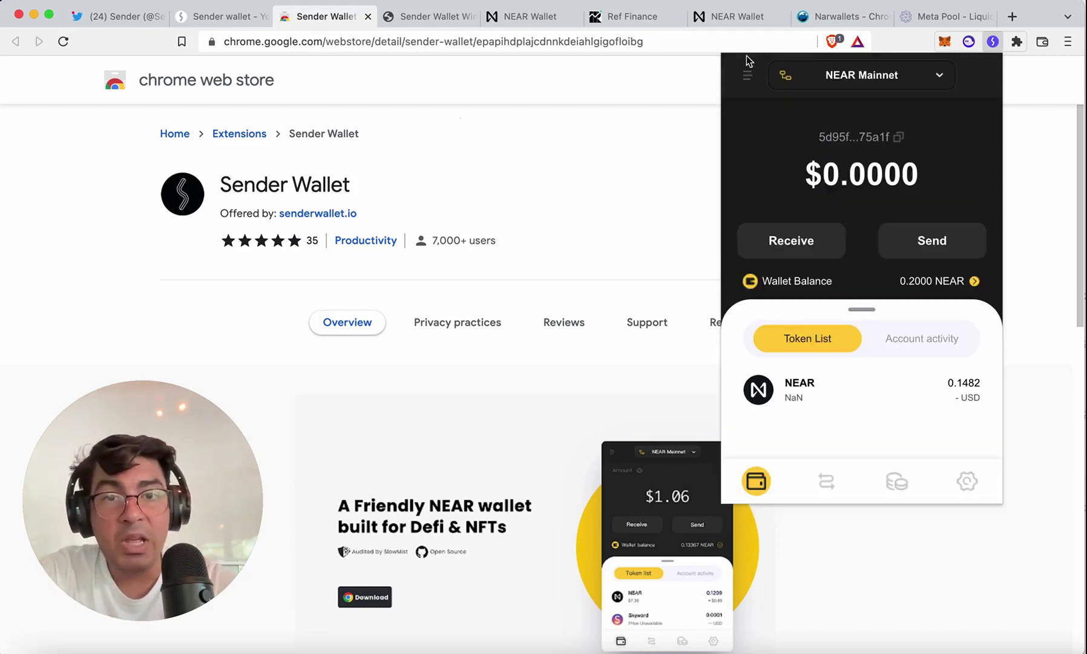
pyautogui.click(746, 72)
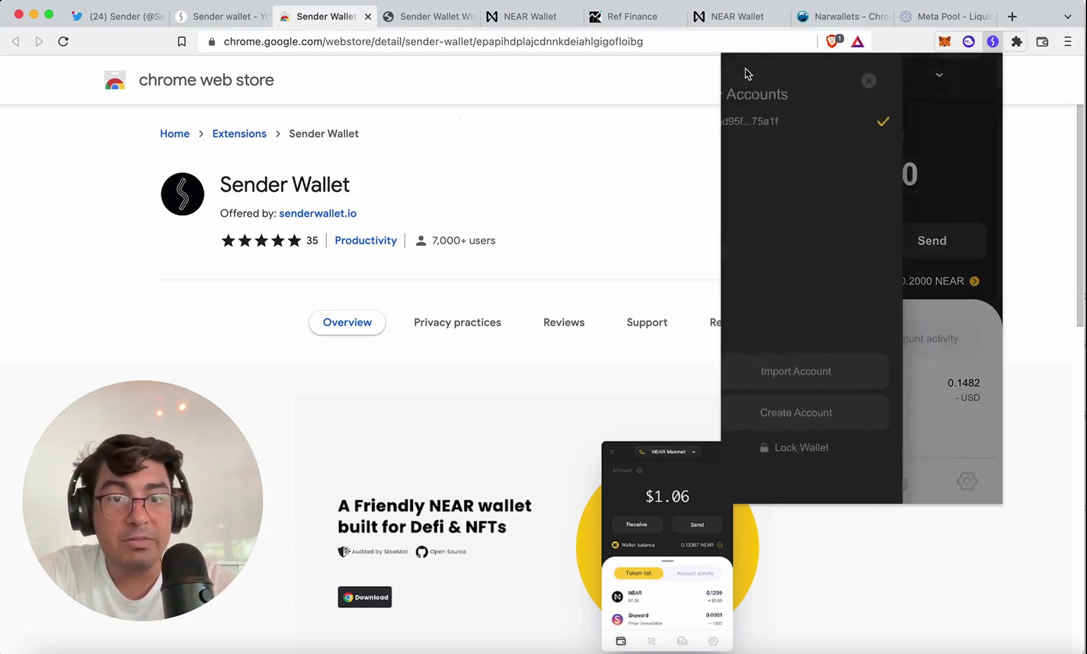
pyautogui.click(841, 416)
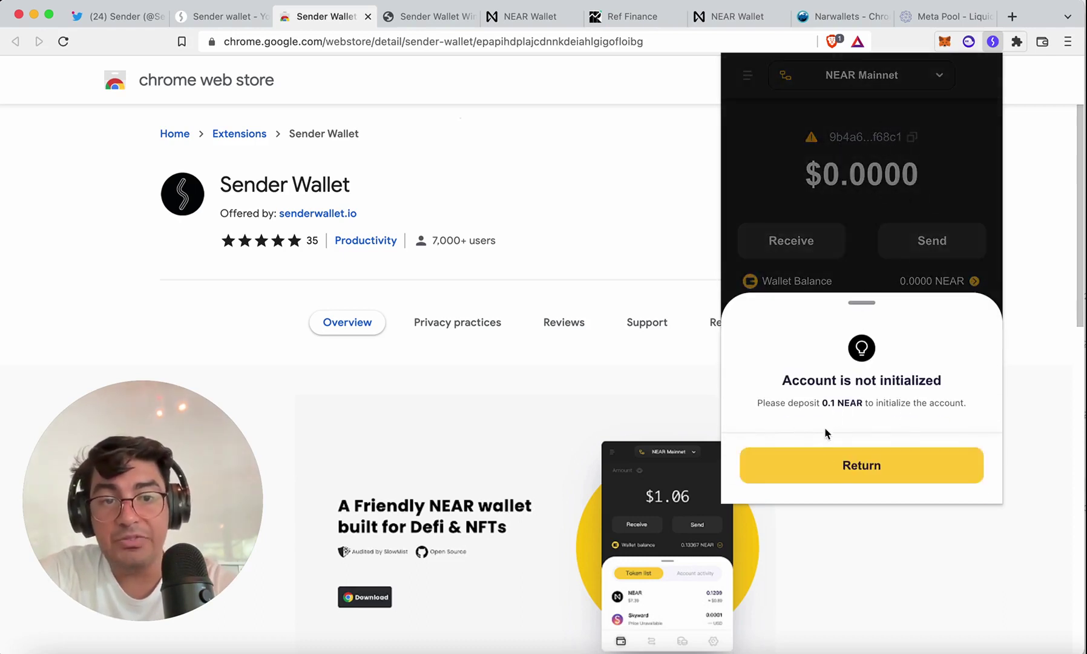
pyautogui.click(862, 479)
# Step: Open Delete Account for the new account and focus its password field
pyautogui.click(755, 73)
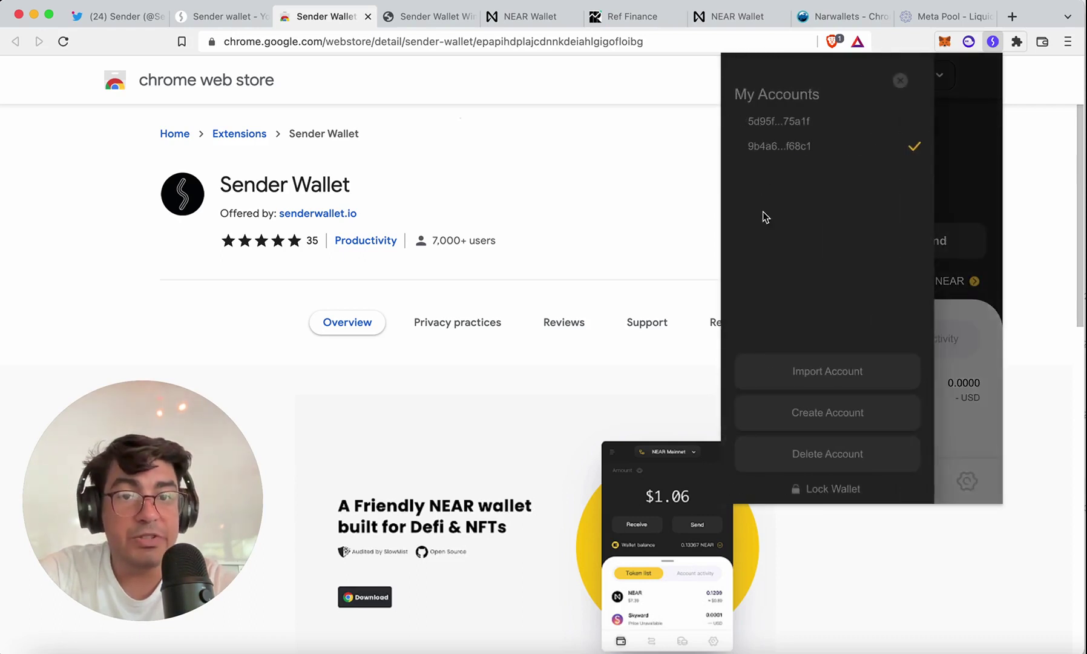
pyautogui.click(845, 460)
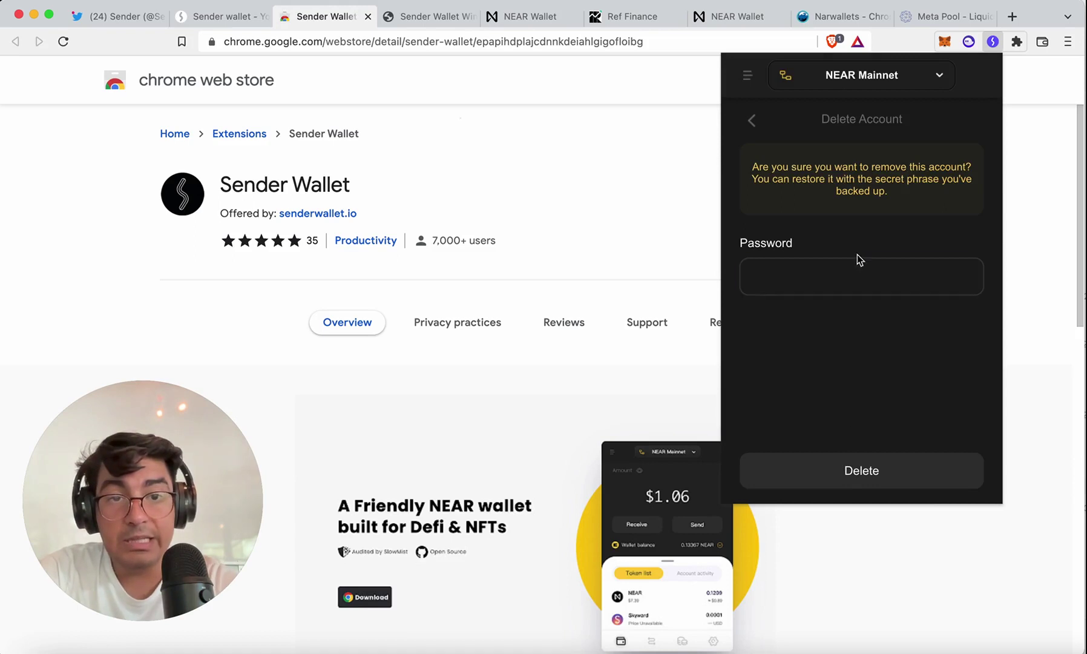
pyautogui.click(854, 278)
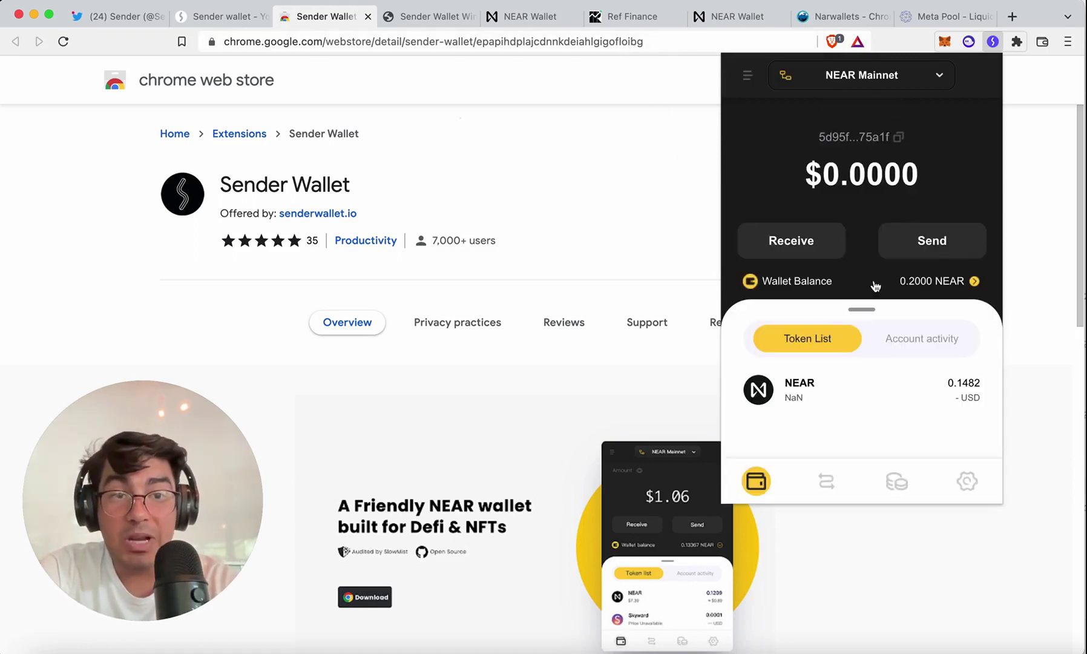
# Step: Open the swap view and browse the From and To token lists, keeping wNEAR as the target
pyautogui.click(826, 482)
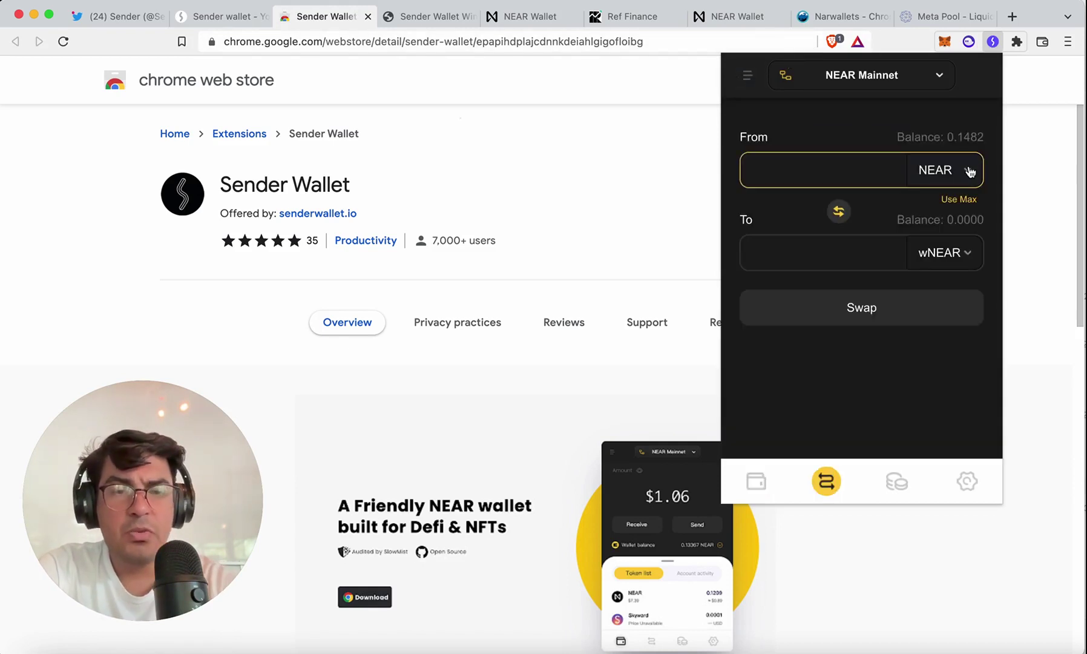
pyautogui.click(970, 171)
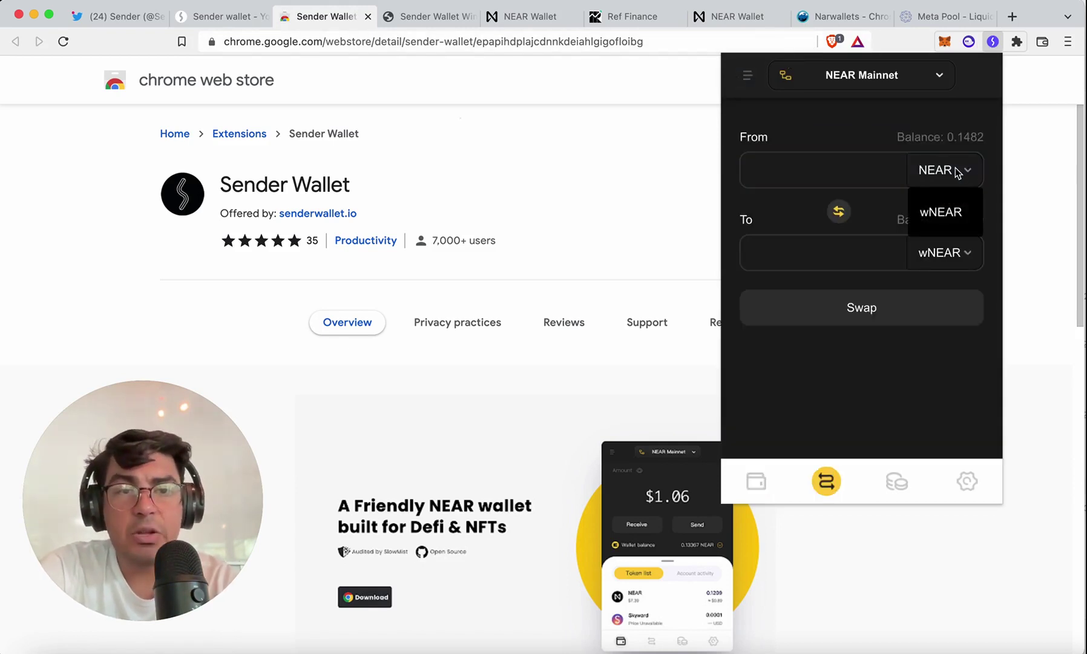
pyautogui.click(956, 169)
pyautogui.click(946, 264)
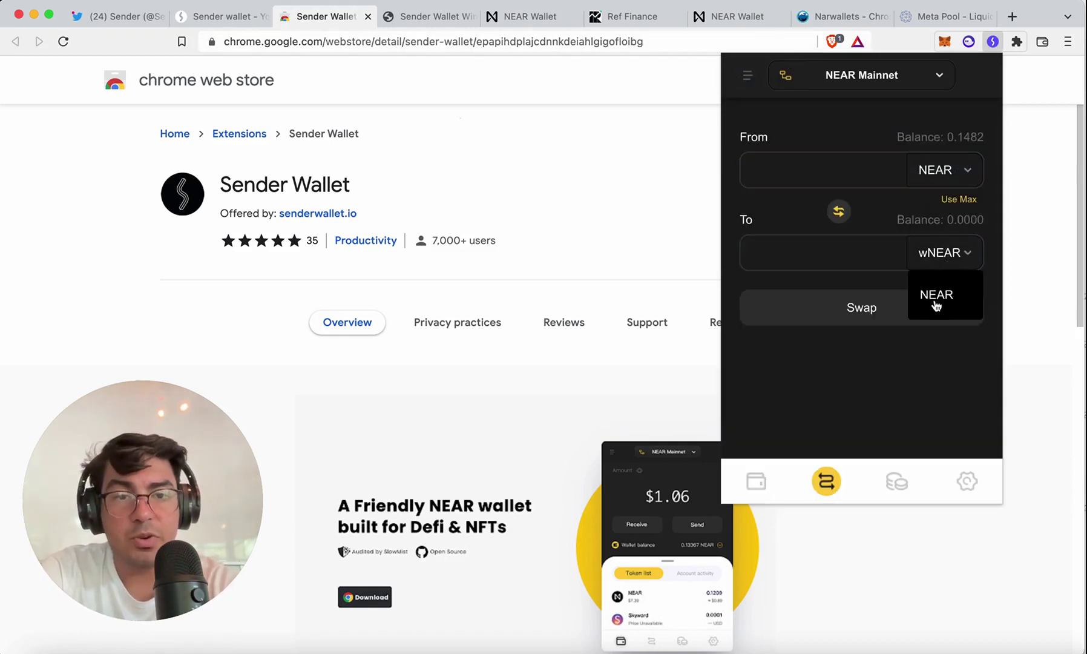
pyautogui.click(960, 254)
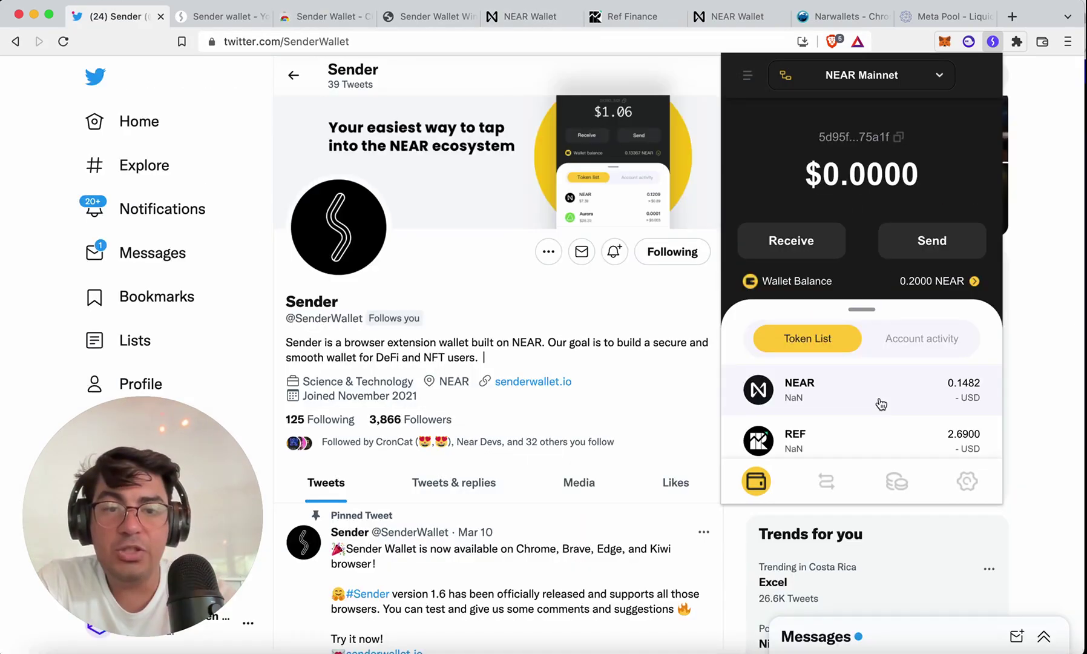
pyautogui.scroll(-3, 882, 404)
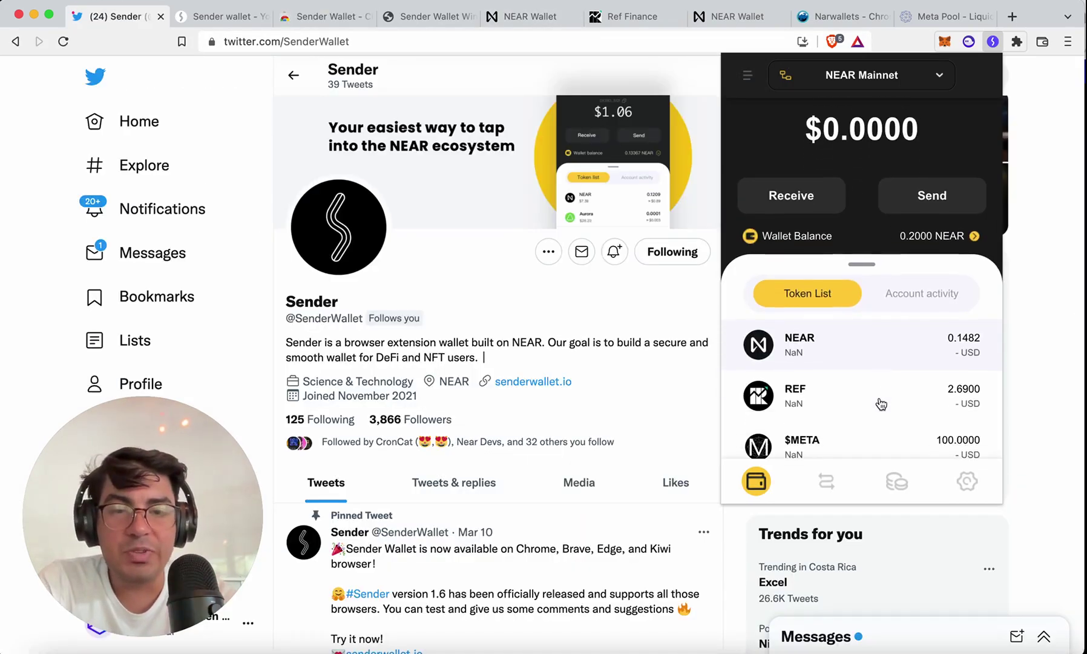
# Step: Reopen the swap form and review the token choices, keeping NEAR as the From token
pyautogui.click(827, 482)
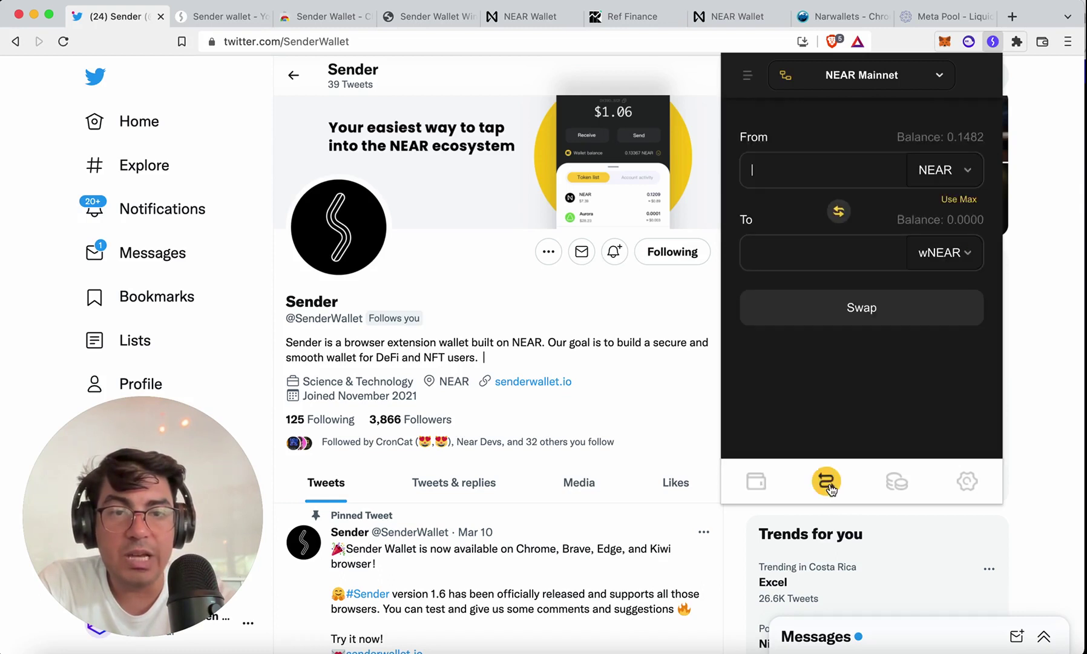
pyautogui.click(951, 174)
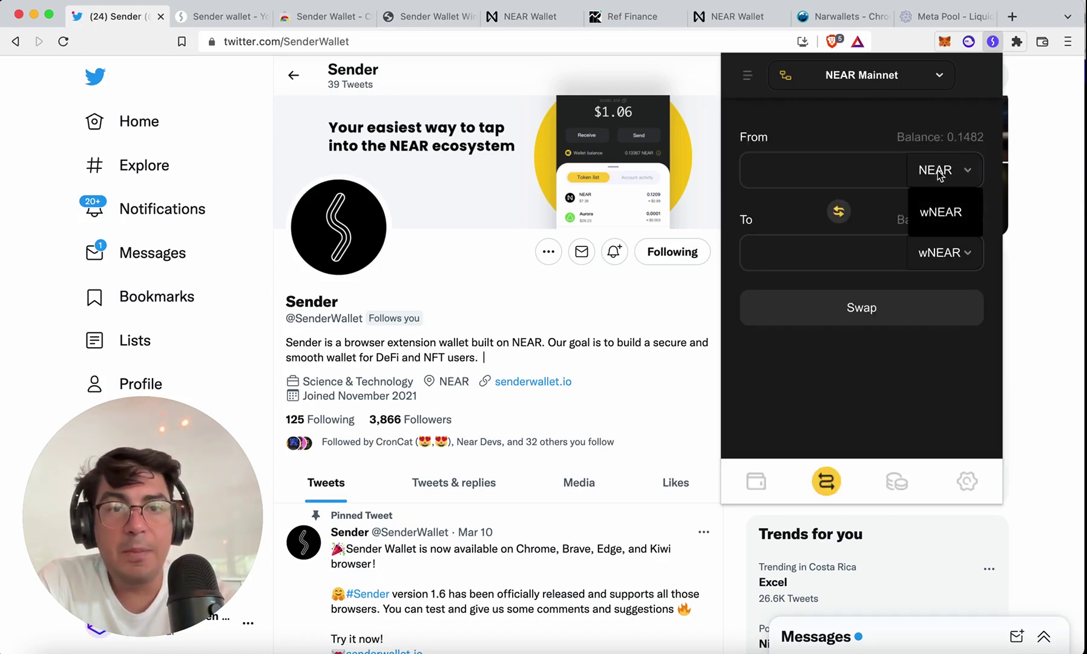
pyautogui.click(964, 252)
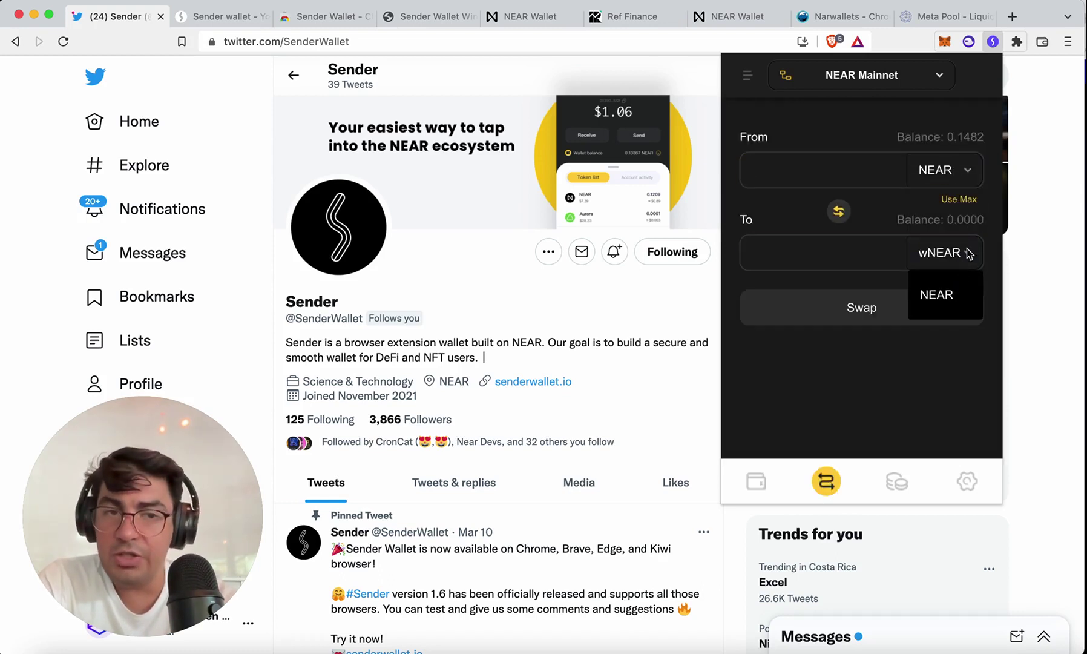
pyautogui.click(967, 252)
pyautogui.click(971, 171)
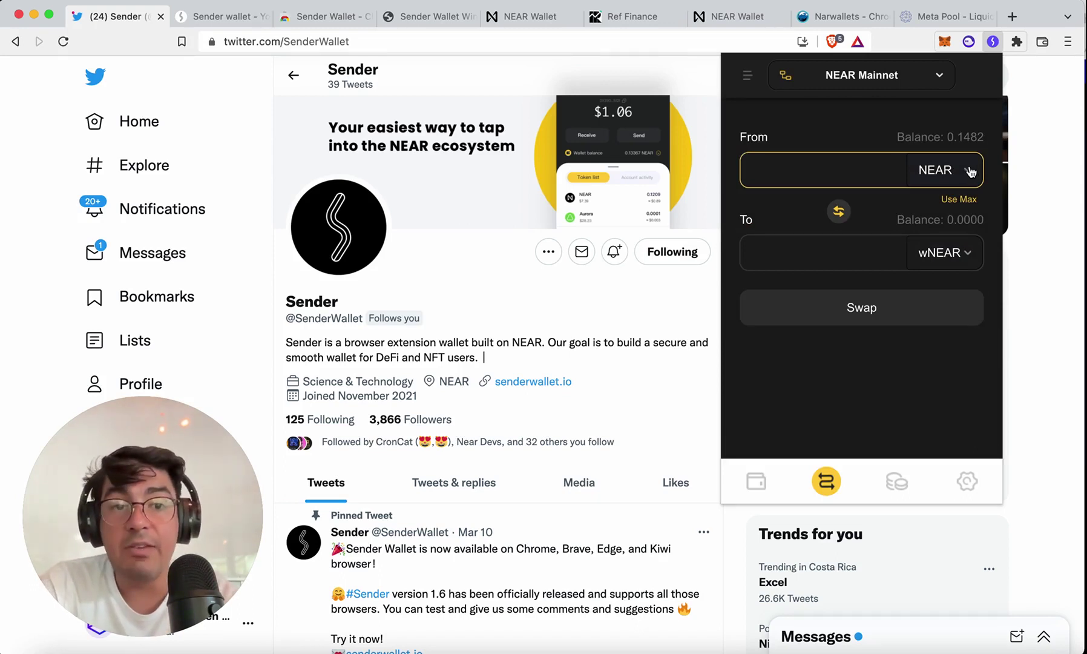
pyautogui.click(956, 172)
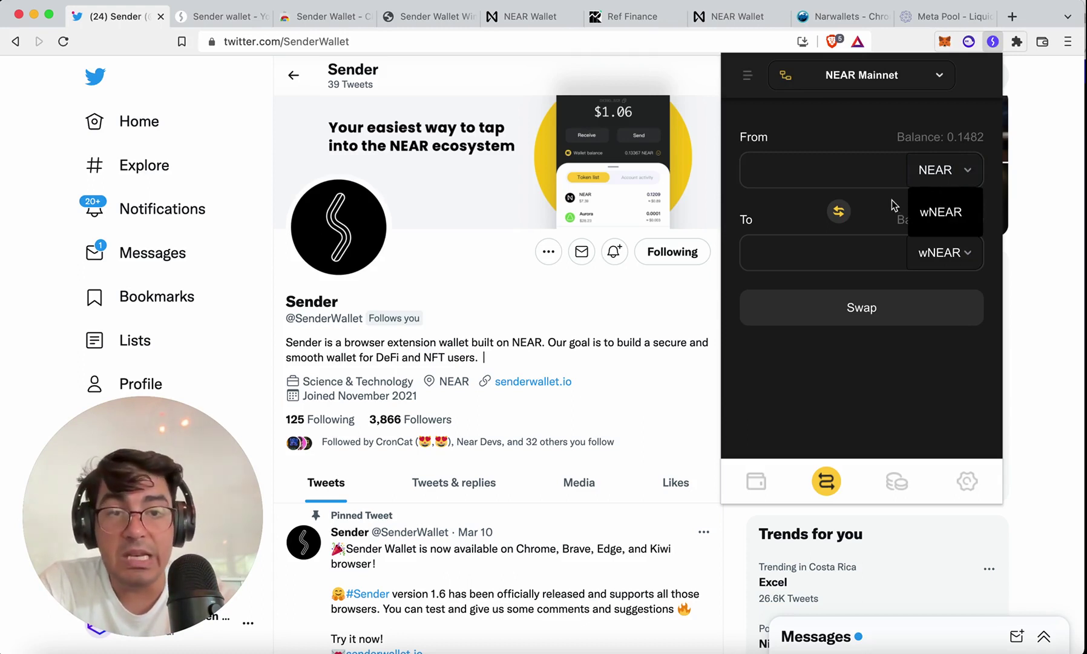
pyautogui.click(954, 172)
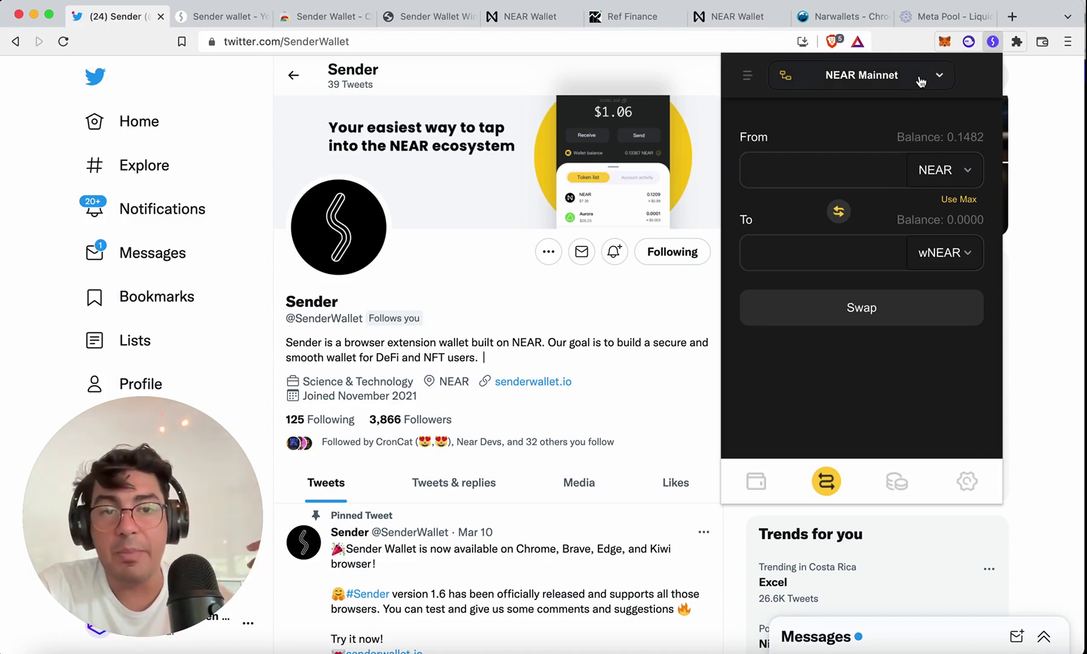
# Step: Confirm the network stays on Mainnet, glance at the accounts list, and return to the wallet token list
pyautogui.click(853, 78)
pyautogui.click(852, 74)
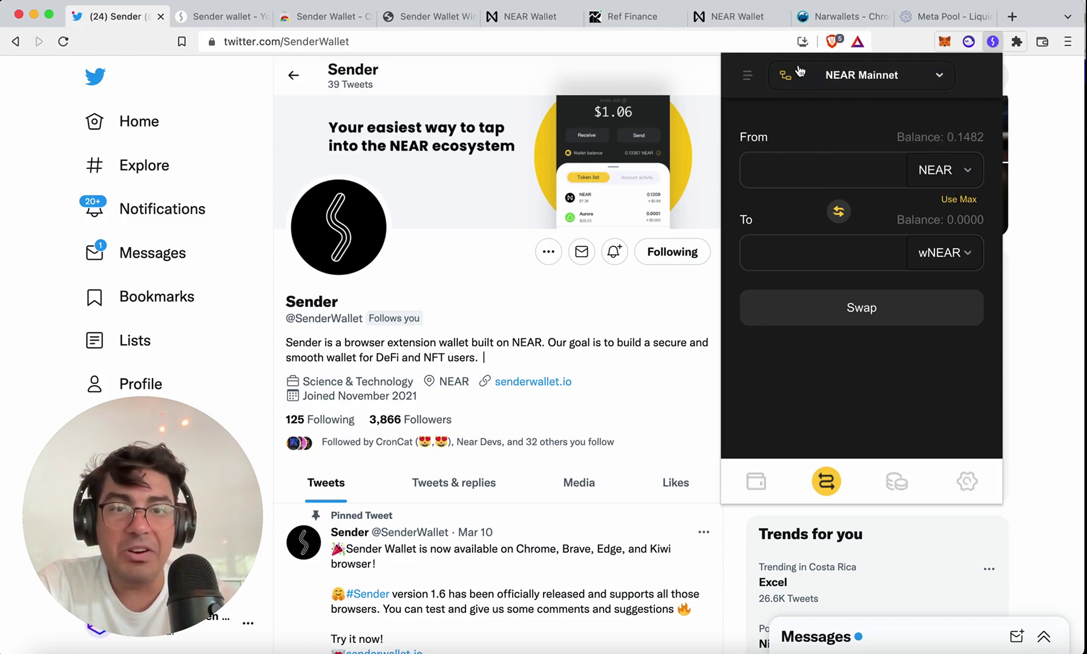
pyautogui.click(749, 73)
pyautogui.click(970, 254)
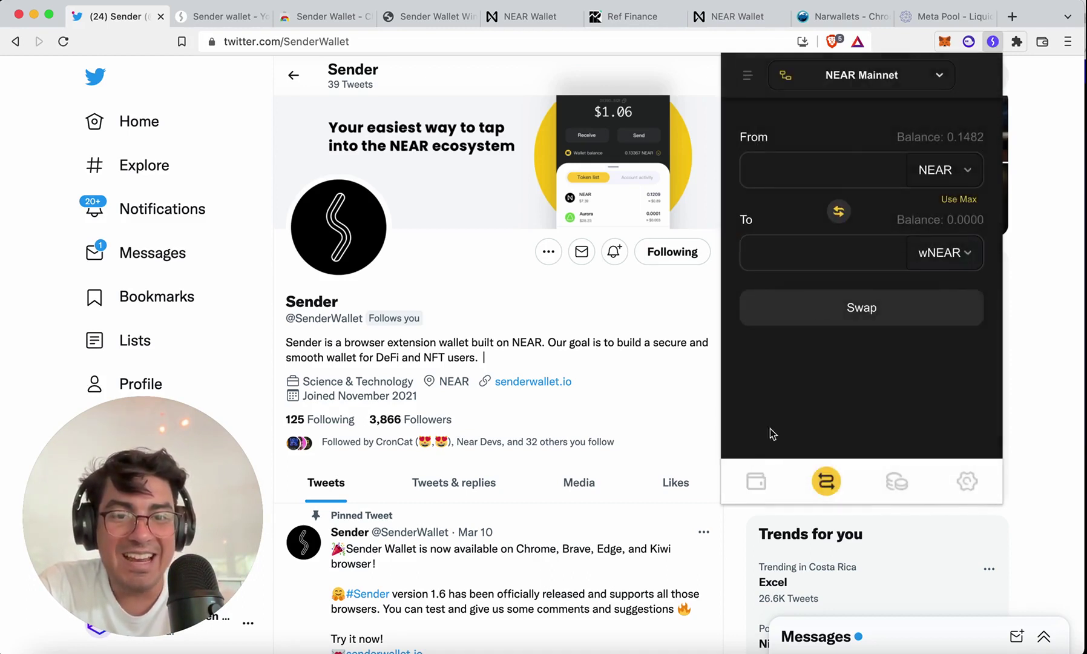
pyautogui.click(756, 481)
pyautogui.scroll(-3, 838, 387)
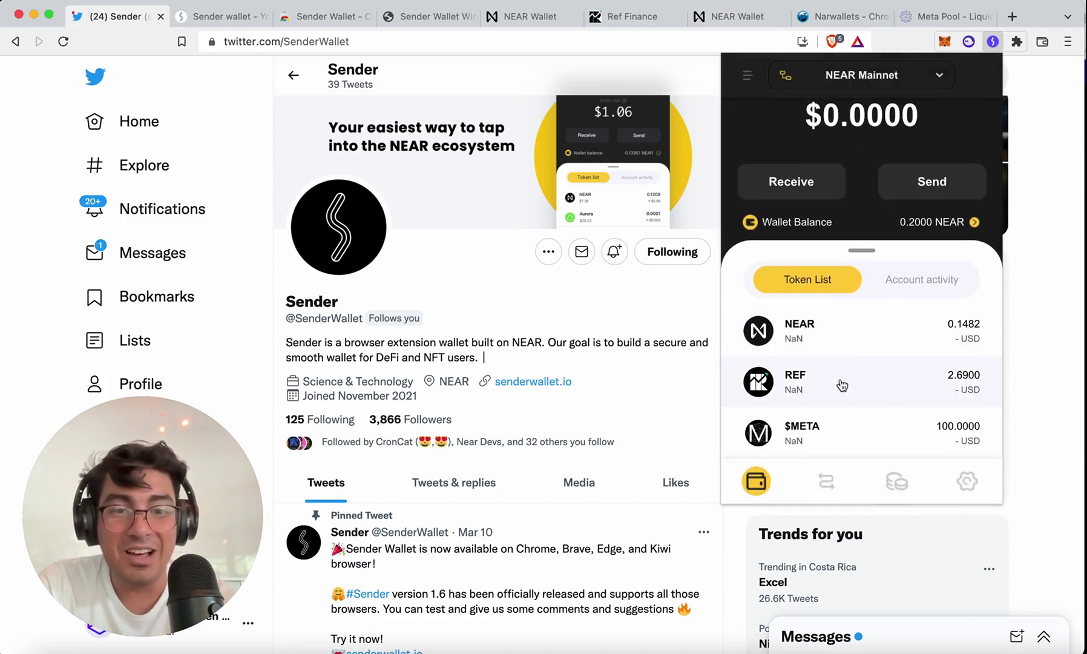
pyautogui.scroll(3, 878, 384)
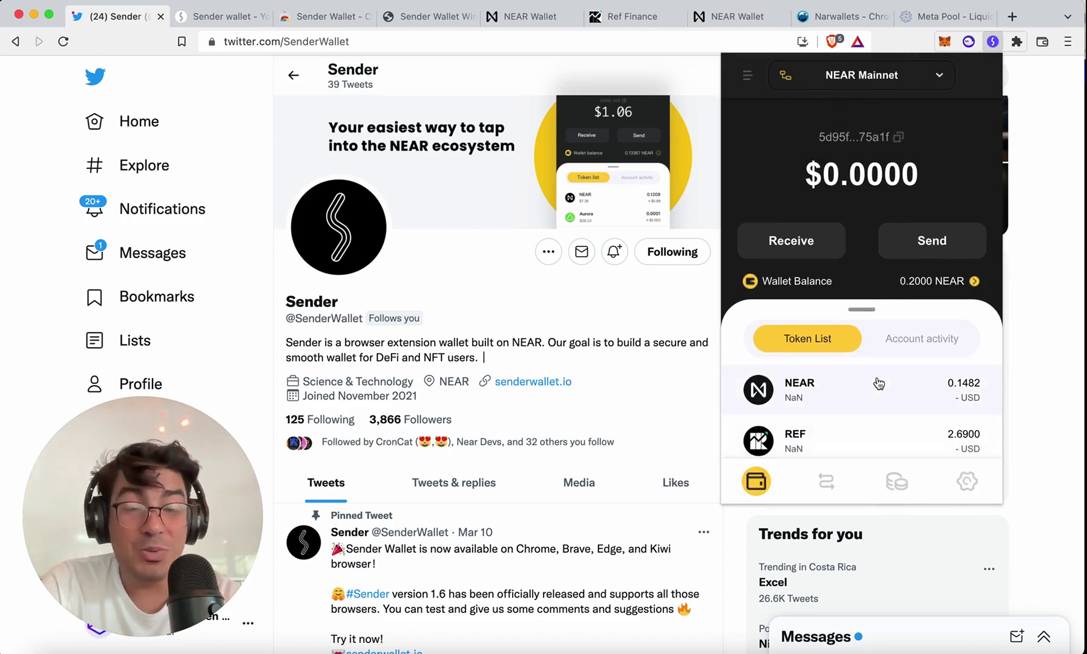
# Step: Look over the wallet's staking section and then its token swap section
pyautogui.click(897, 483)
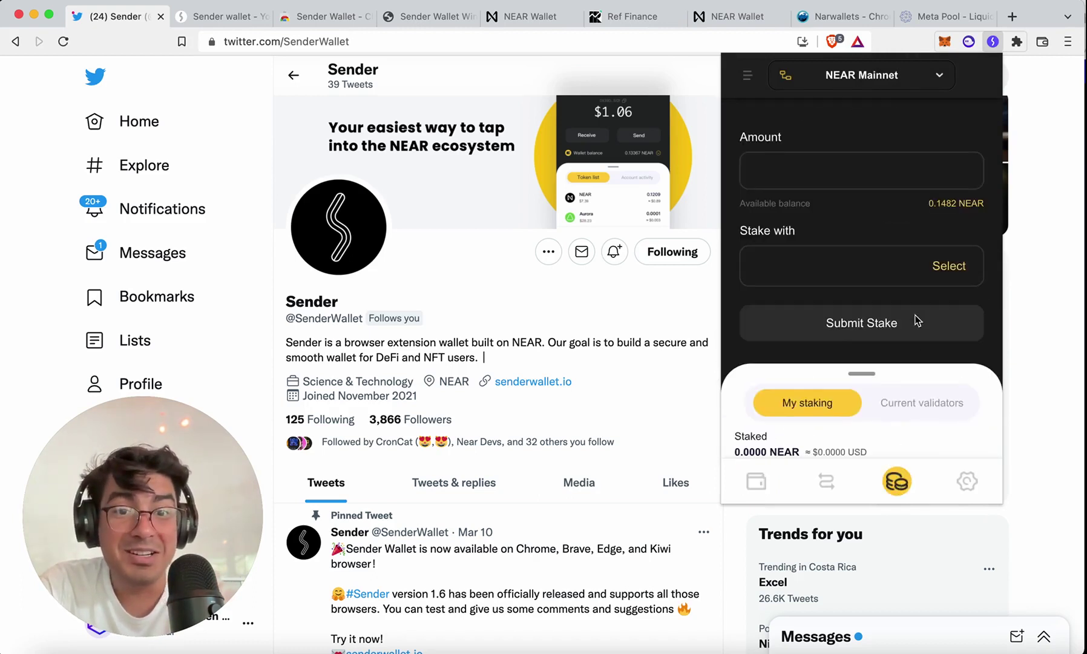
pyautogui.scroll(-3, 915, 320)
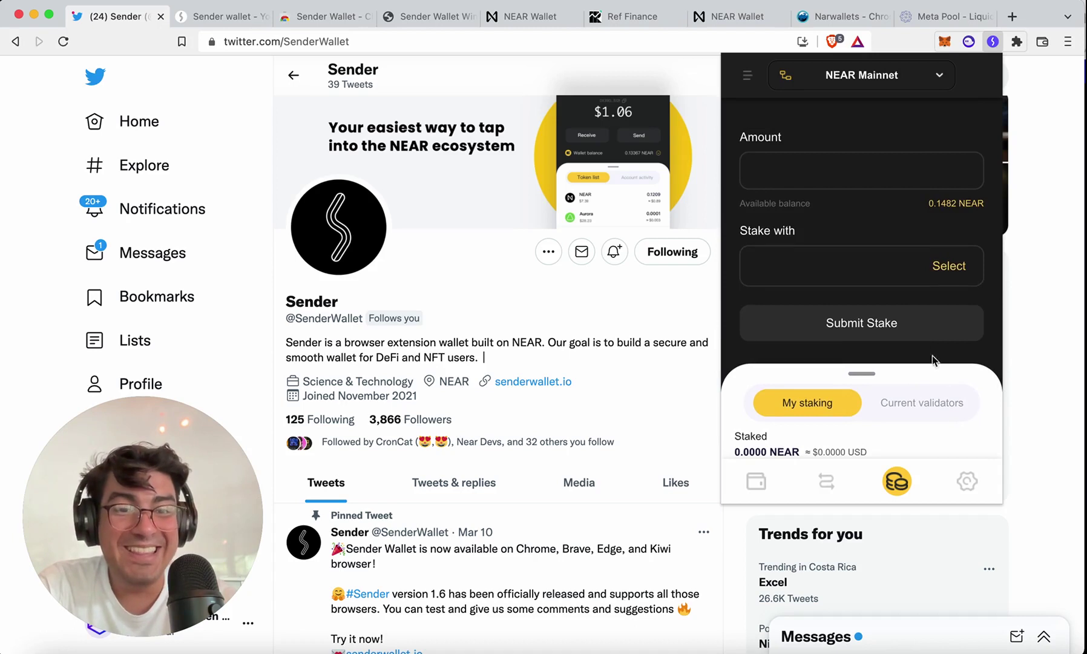
pyautogui.click(822, 489)
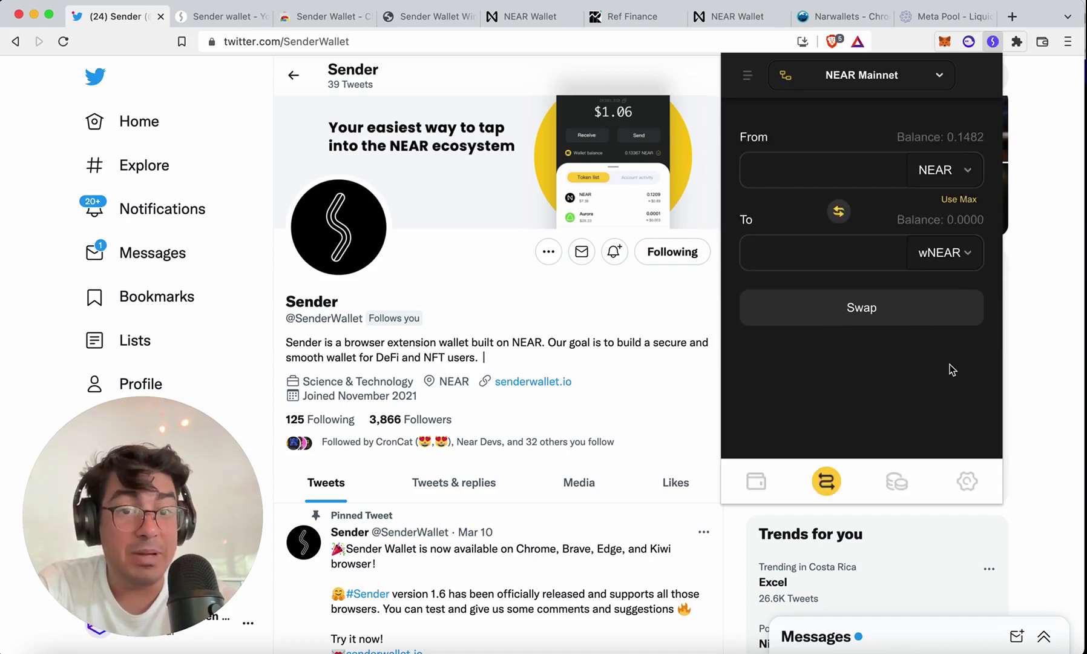
# Step: Return to the wallet home, close the Sender popup, and bring up Ref Finance's swap page
pyautogui.click(757, 481)
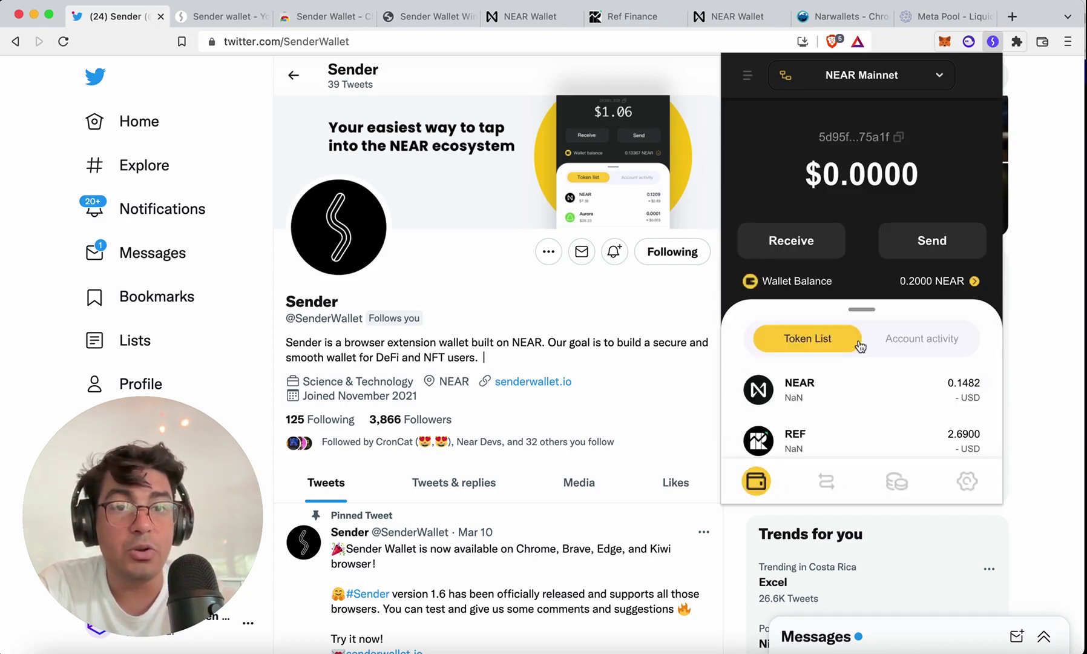
pyautogui.scroll(-2, 870, 403)
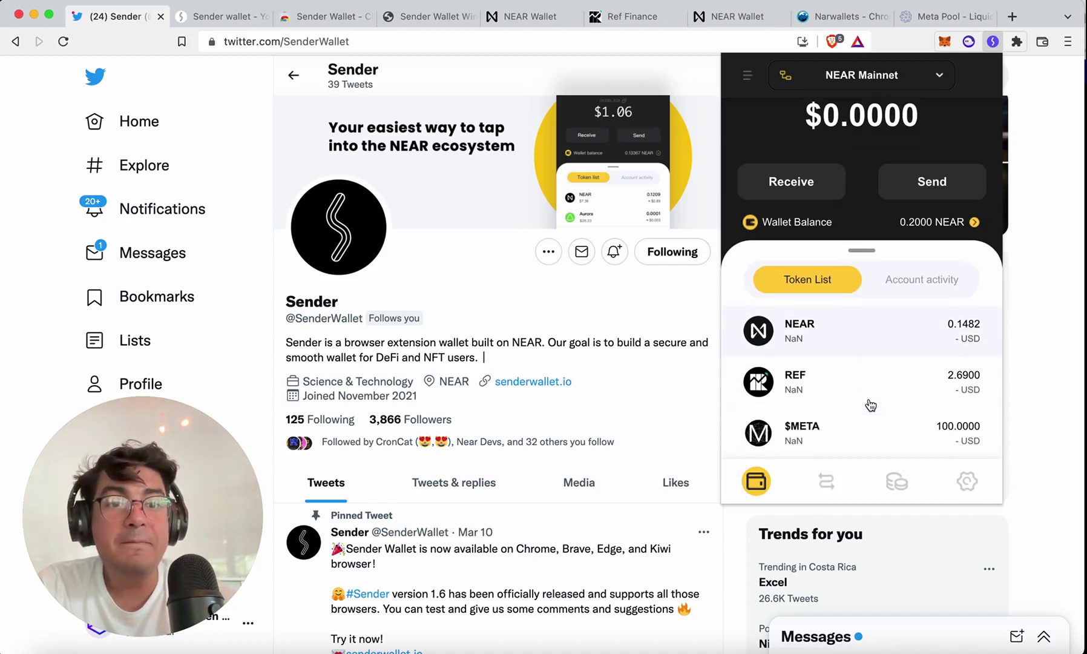
pyautogui.scroll(2, 871, 405)
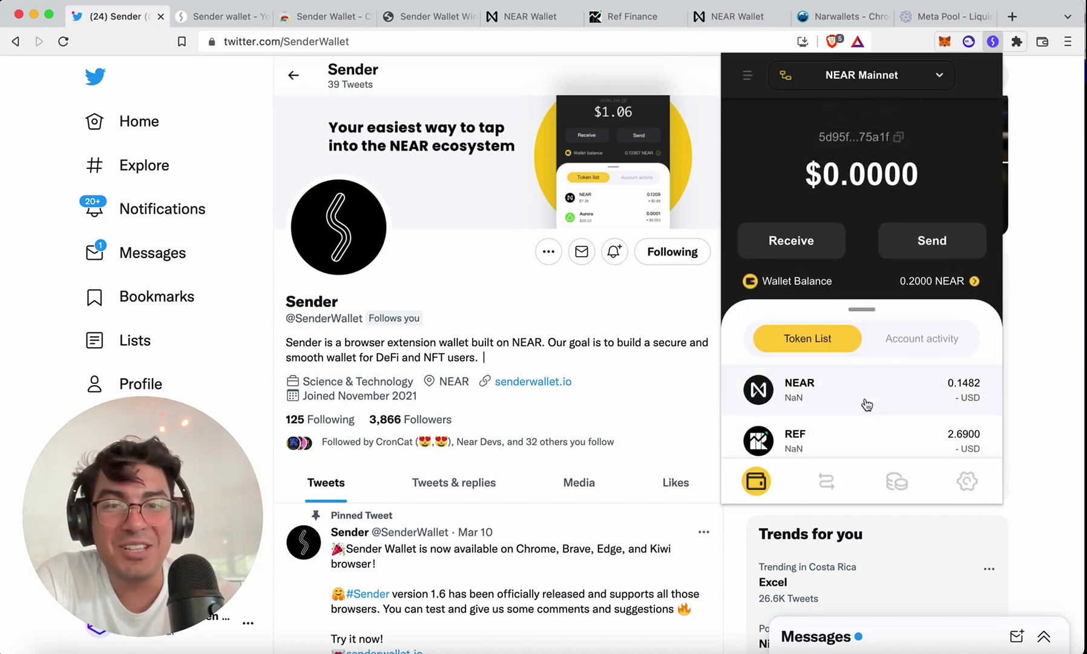
pyautogui.click(645, 22)
pyautogui.click(646, 22)
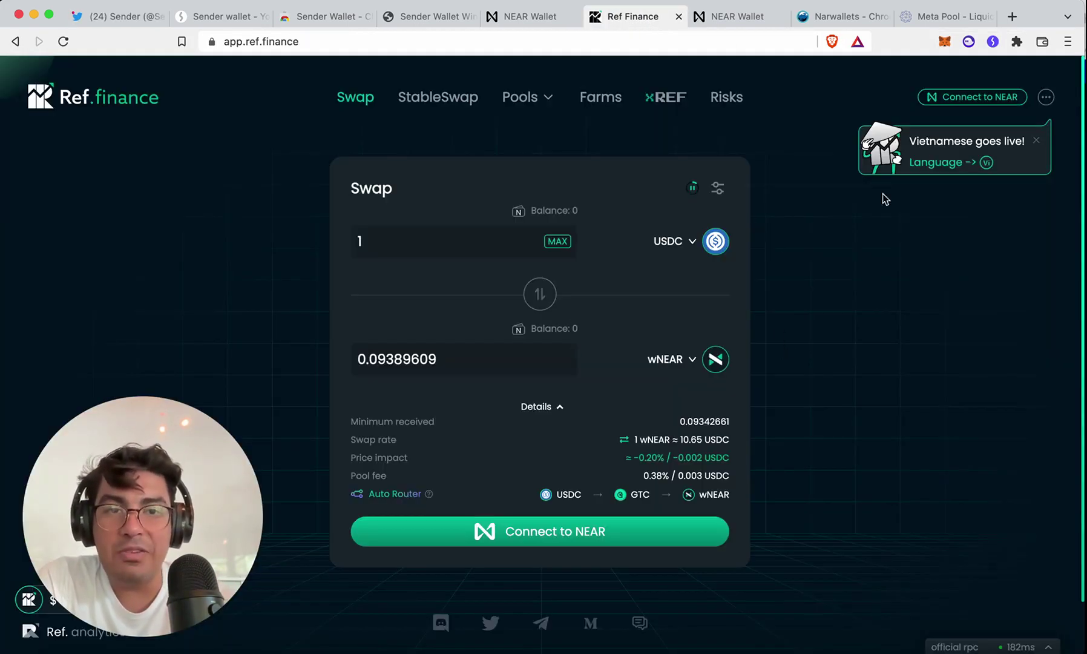
# Step: Connect to NEAR on Ref Finance, pick Sender in the wallet list, and approve the sign-in request
pyautogui.click(975, 101)
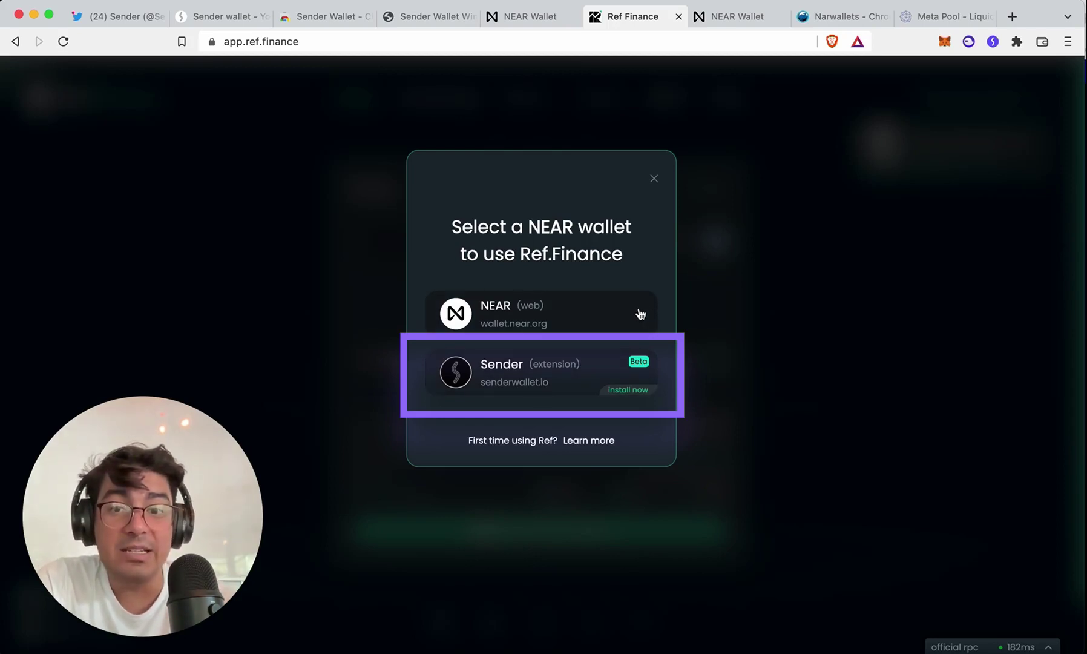
pyautogui.click(628, 390)
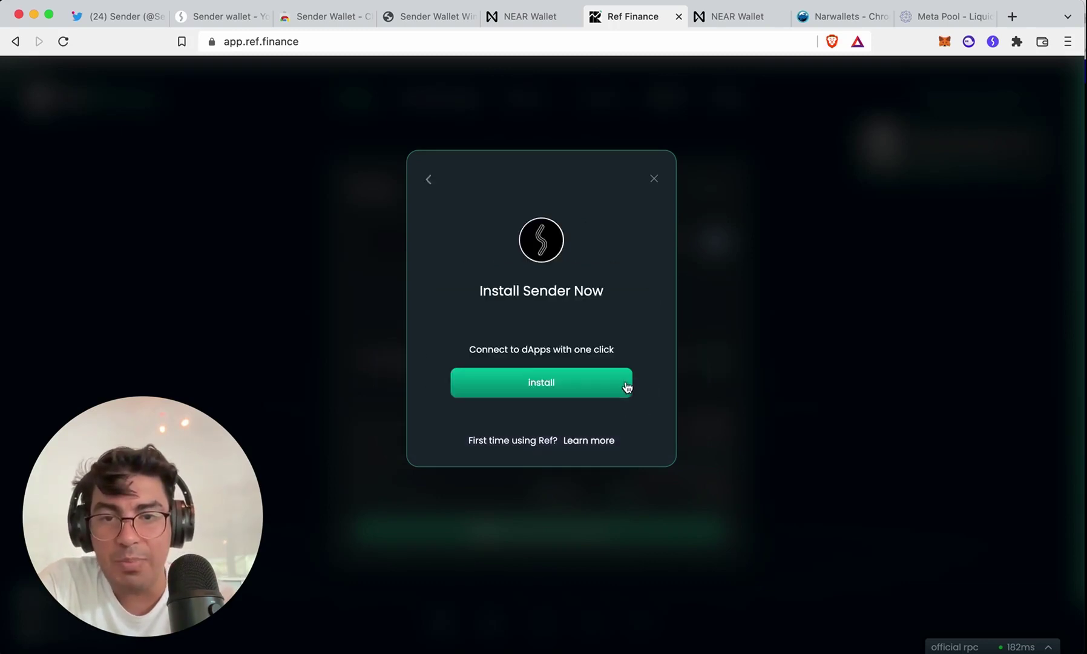
pyautogui.click(655, 180)
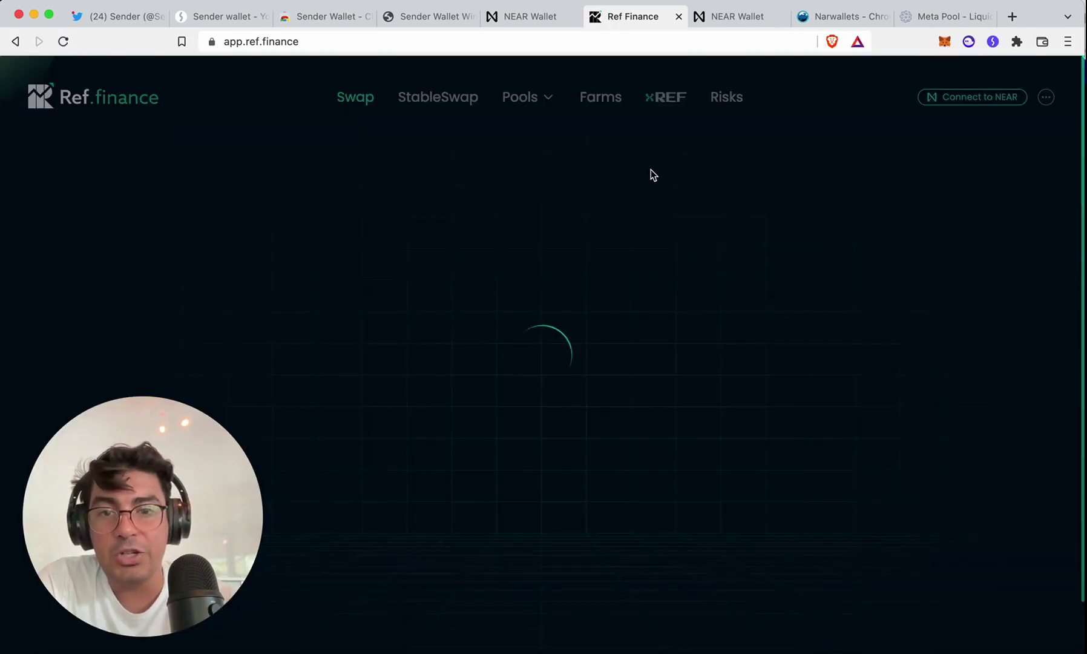
pyautogui.click(521, 416)
pyautogui.click(496, 374)
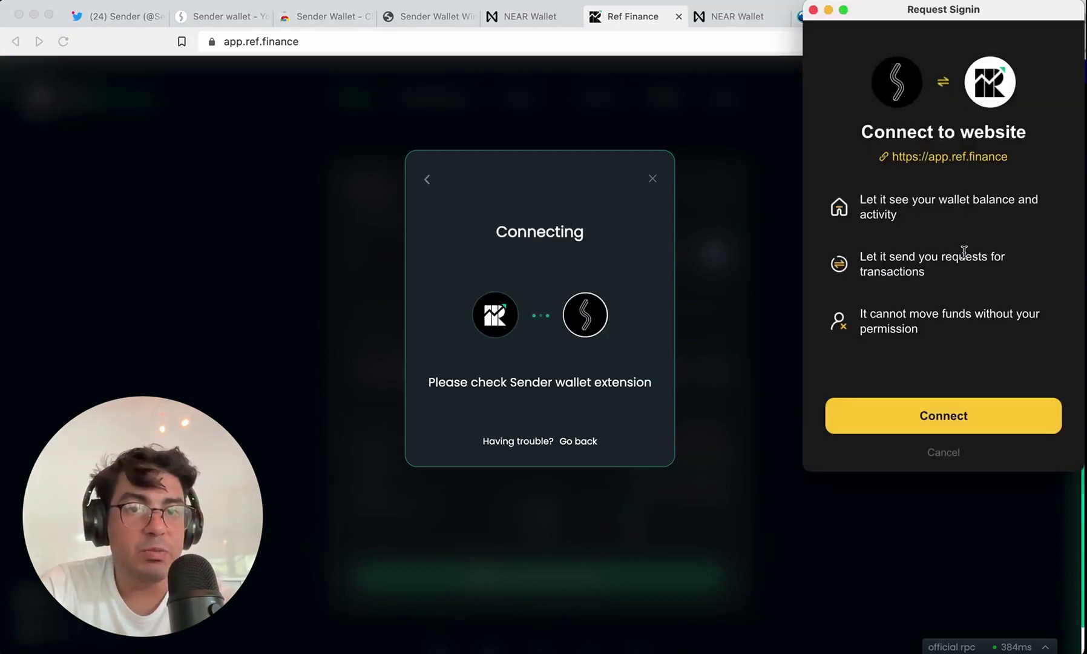
pyautogui.click(926, 415)
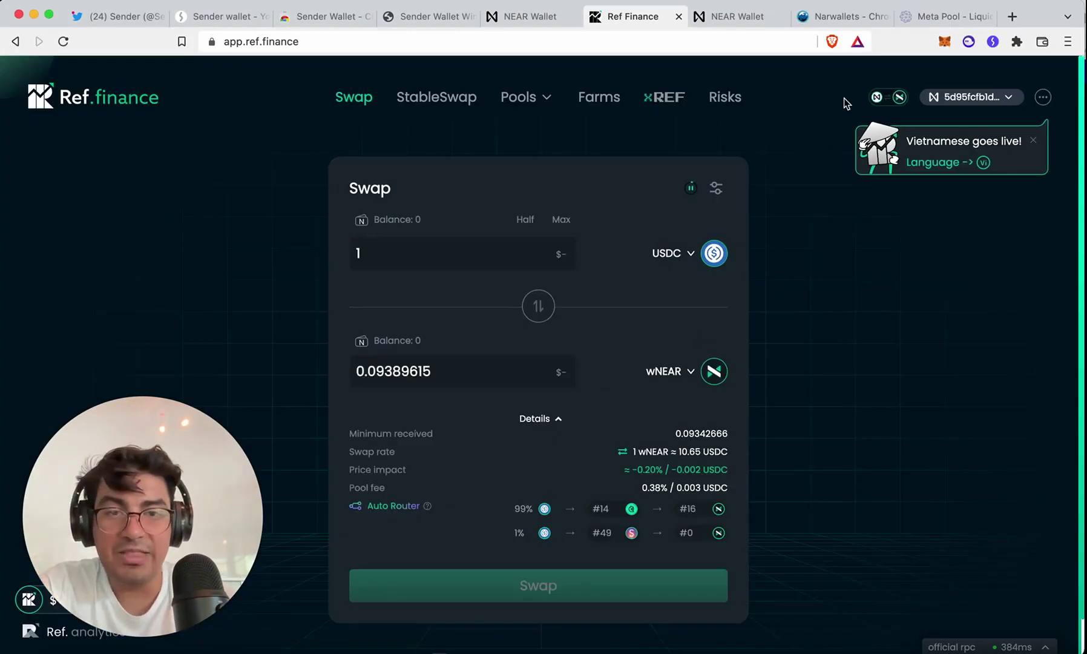
# Step: Check the connected account's token balances, then go back to the swap form
pyautogui.moveTo(970, 104)
pyautogui.click(917, 154)
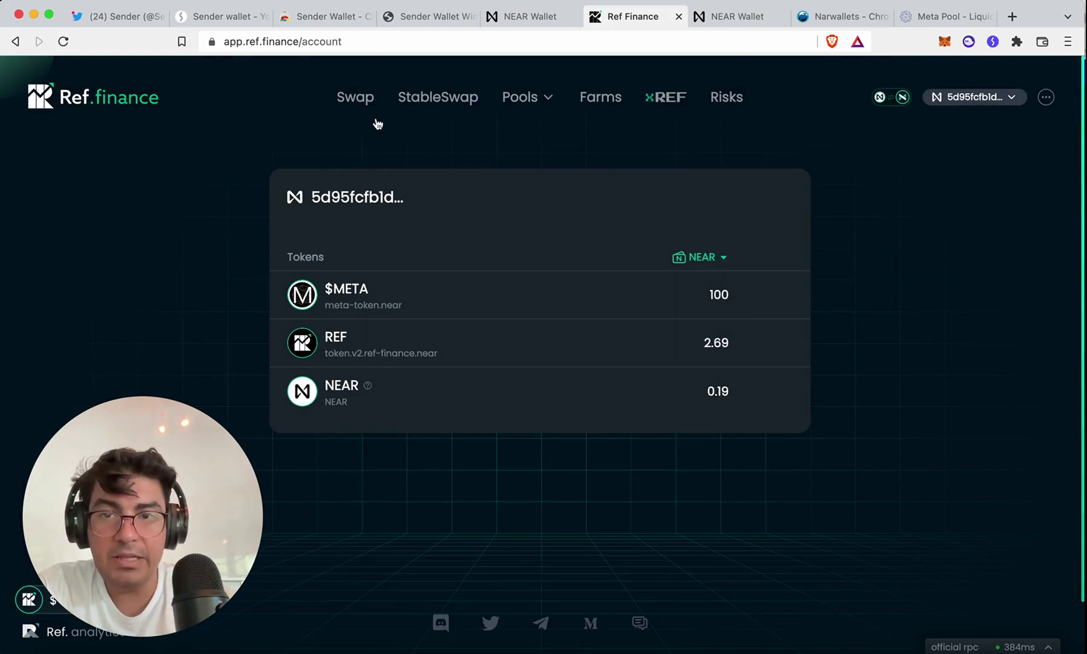
pyautogui.click(360, 99)
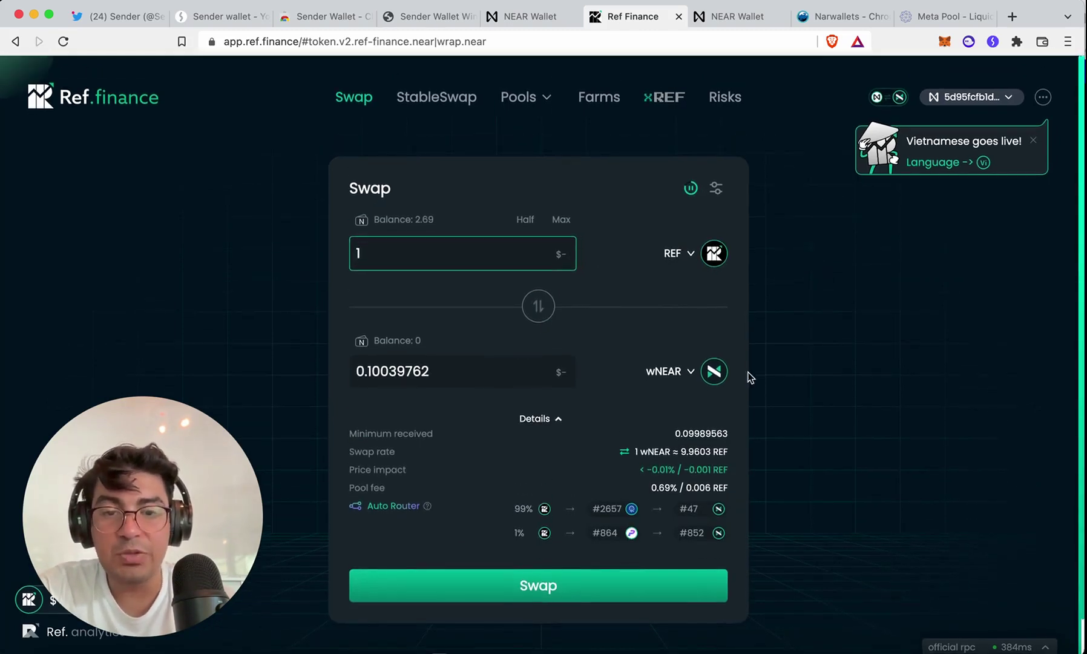
# Step: Swap 1 REF for wNEAR, approve it in Sender, then move on to the Paras tab
pyautogui.click(582, 597)
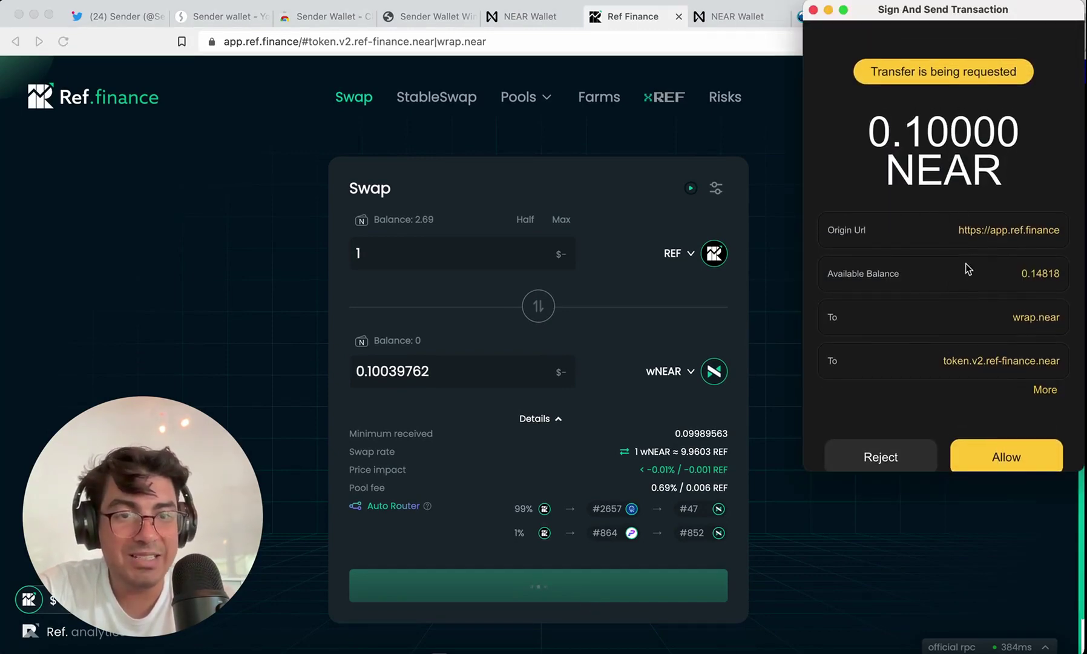
pyautogui.click(1010, 458)
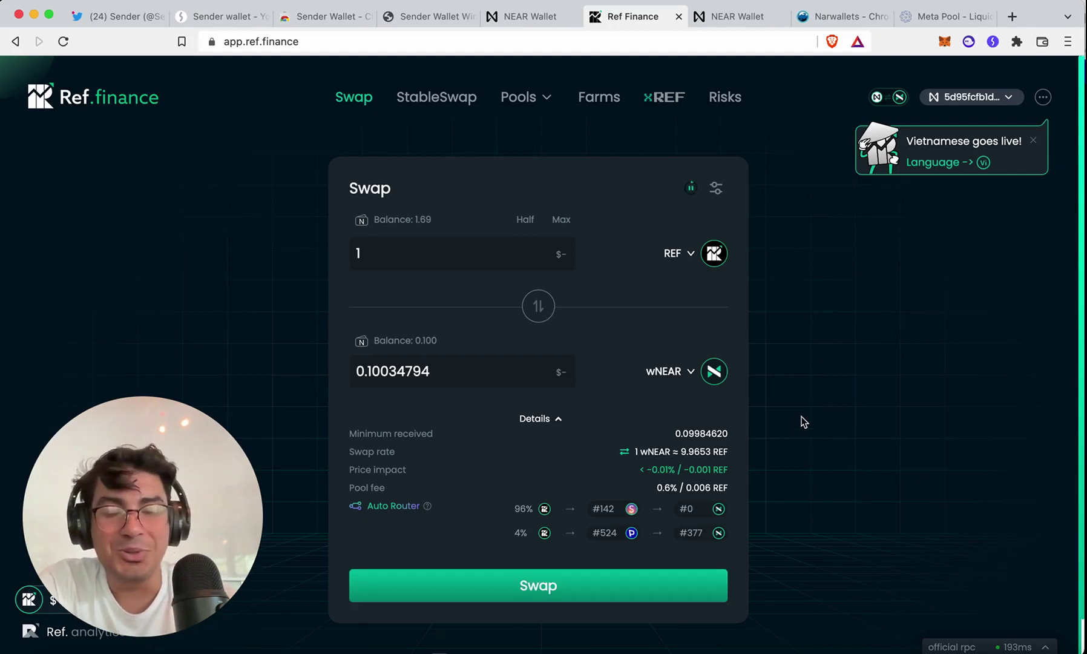
pyautogui.click(966, 18)
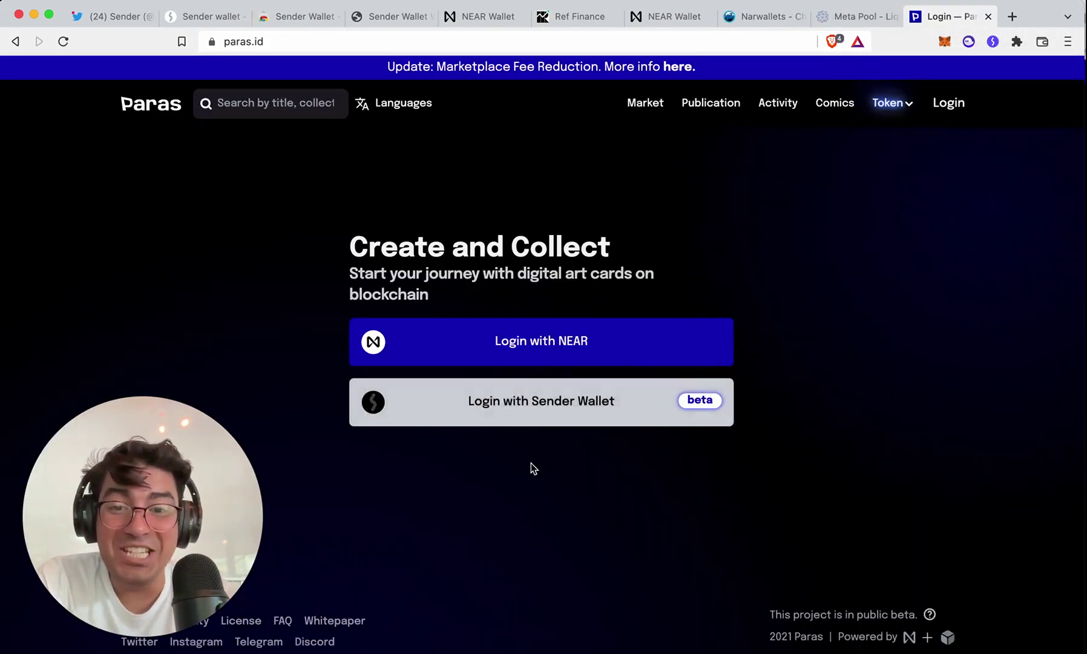
# Step: Log in to Paras with Sender Wallet and view the profile's NEAR Misfits #1288 collectible
pyautogui.click(535, 402)
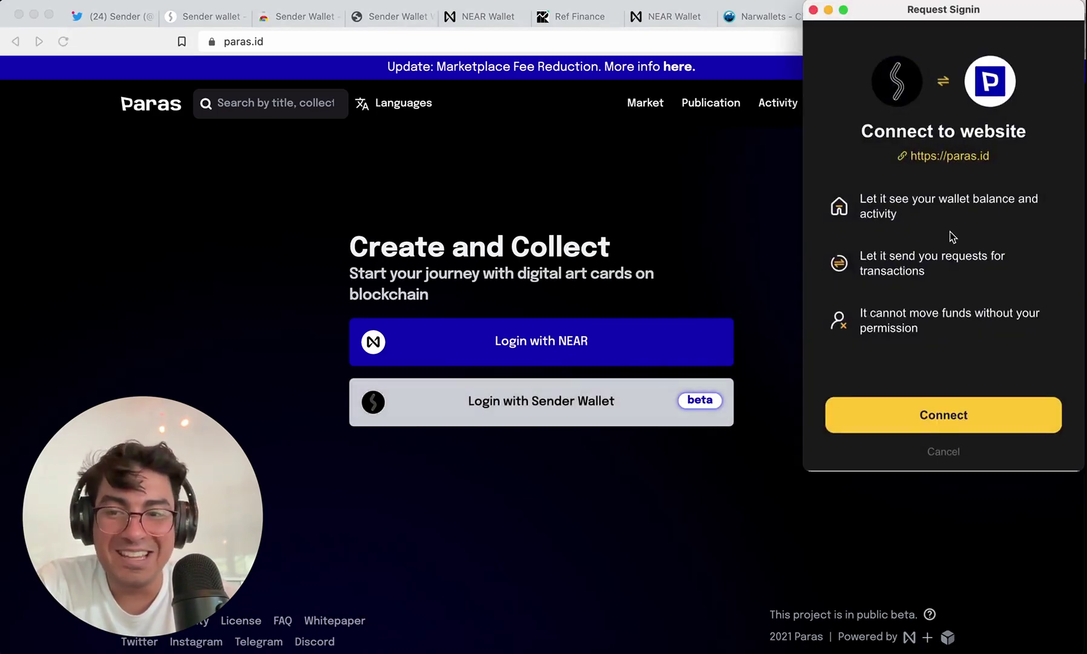
pyautogui.click(954, 417)
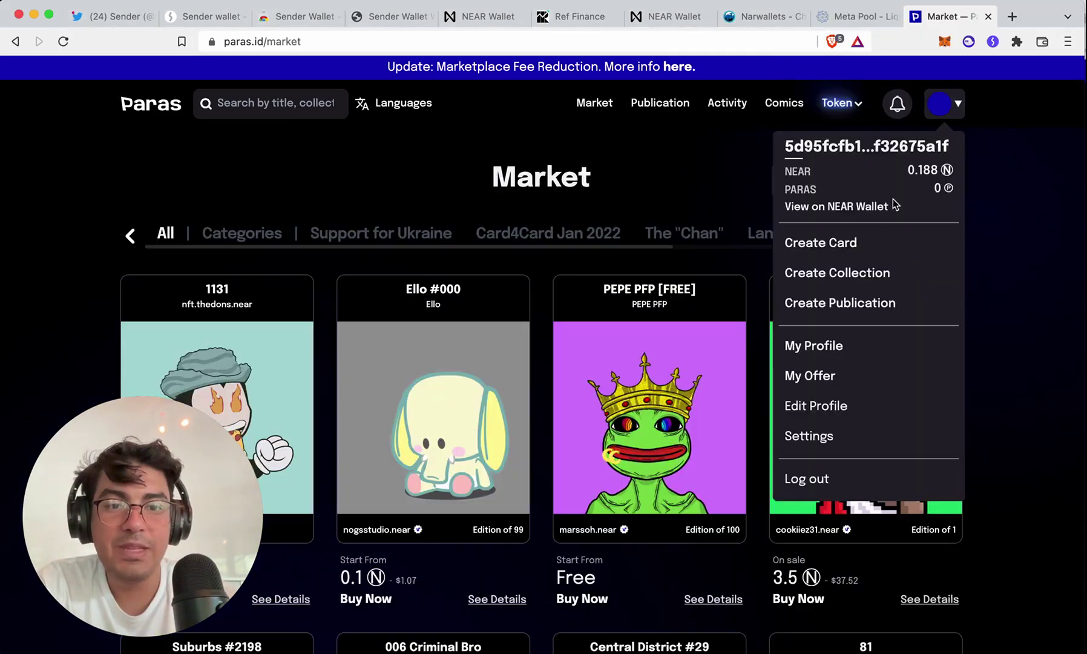
pyautogui.click(847, 345)
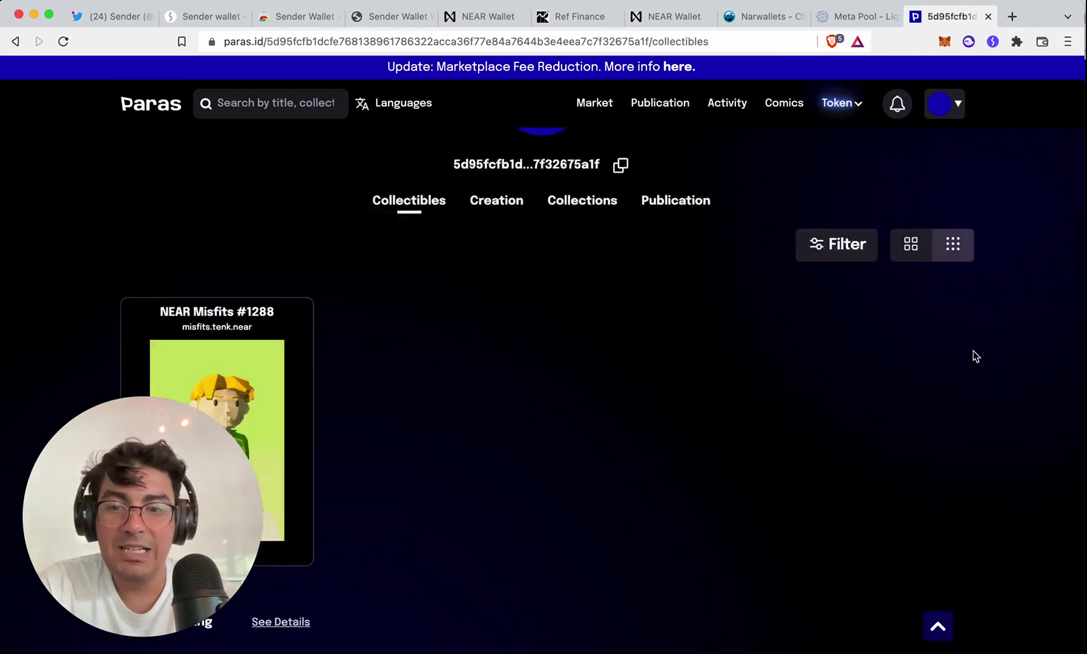
pyautogui.moveTo(245, 484); pyautogui.dragTo(771, 337)
pyautogui.scroll(-5, 908, 328)
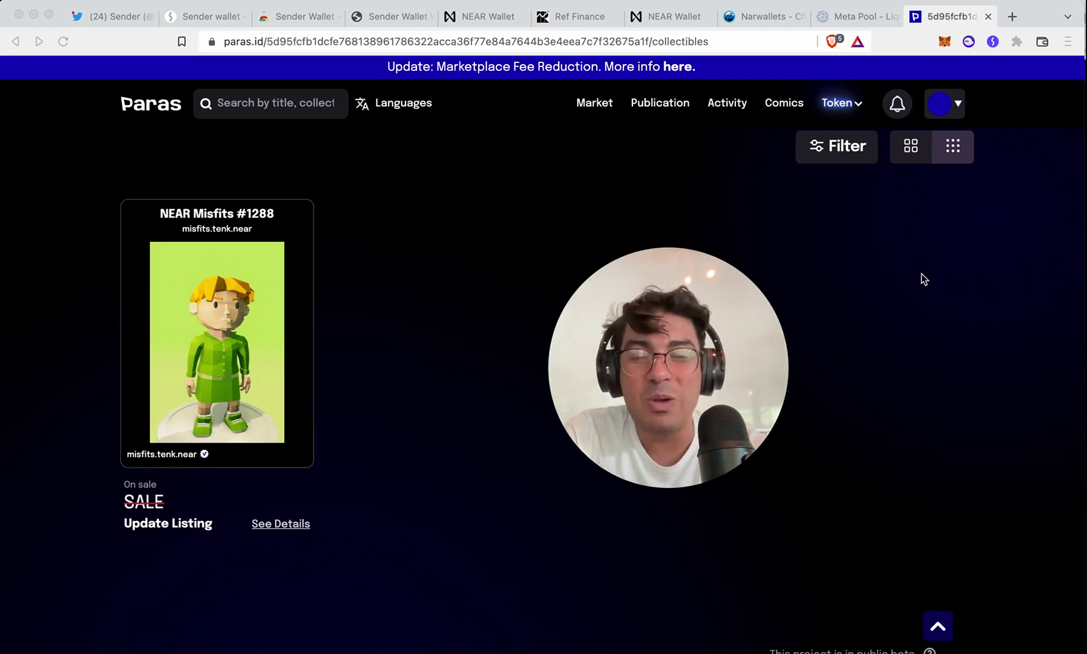
pyautogui.moveTo(761, 330)
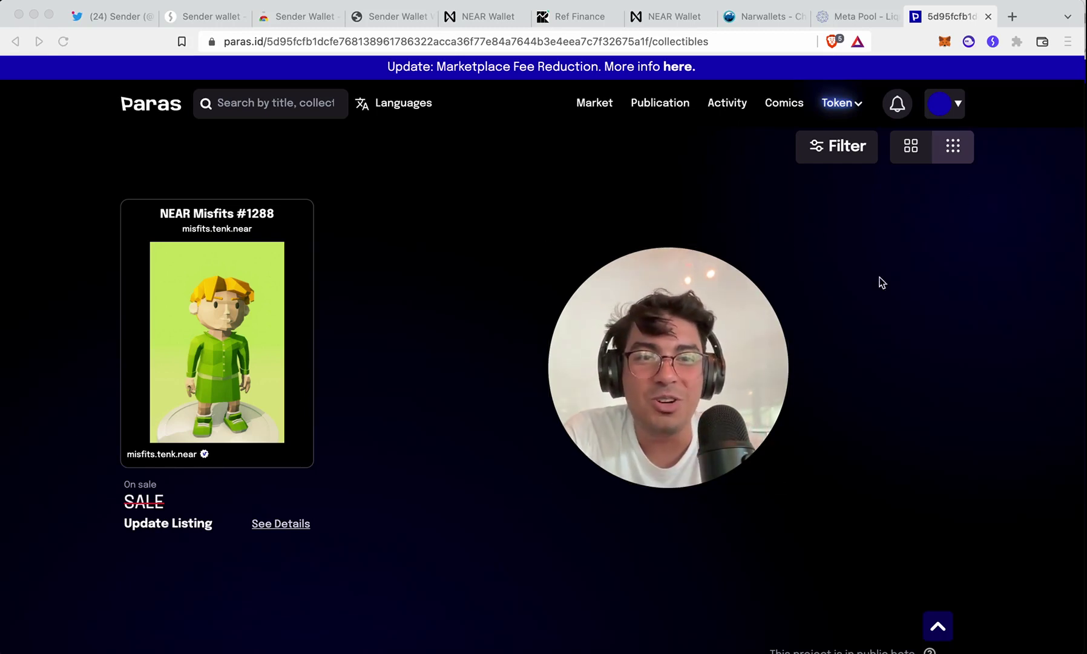